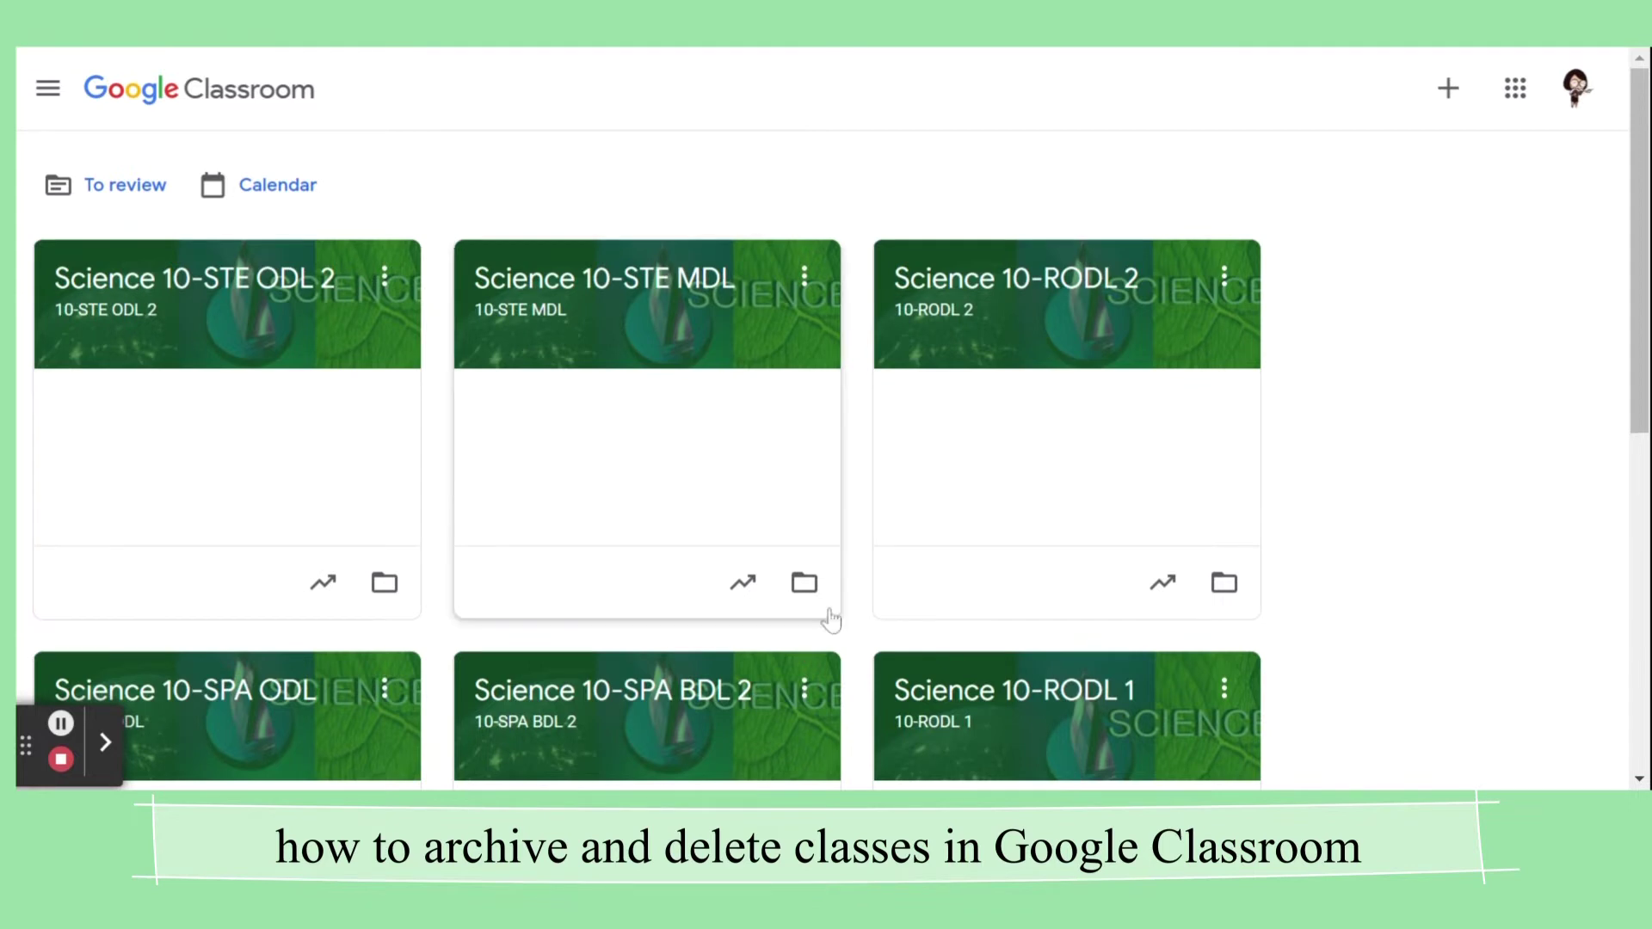
# - Archive the Science 10-STE ODL 2 class from its card menu and confirm
pyautogui.scroll(-2, 321, 419)
pyautogui.scroll(2, 322, 418)
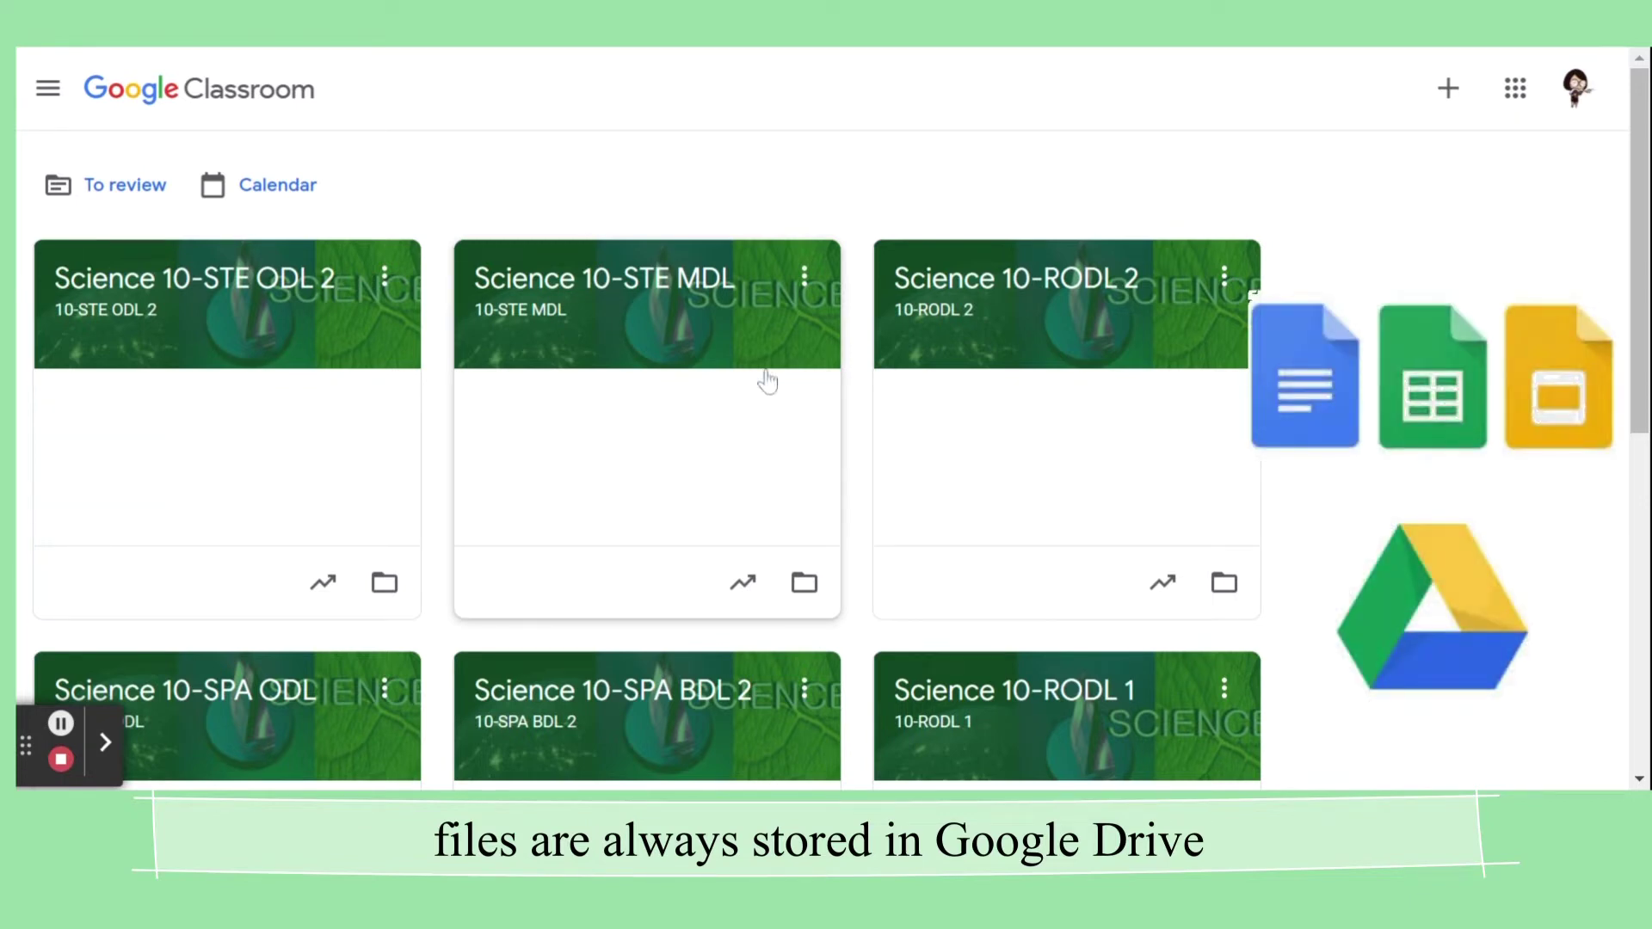
pyautogui.click(385, 277)
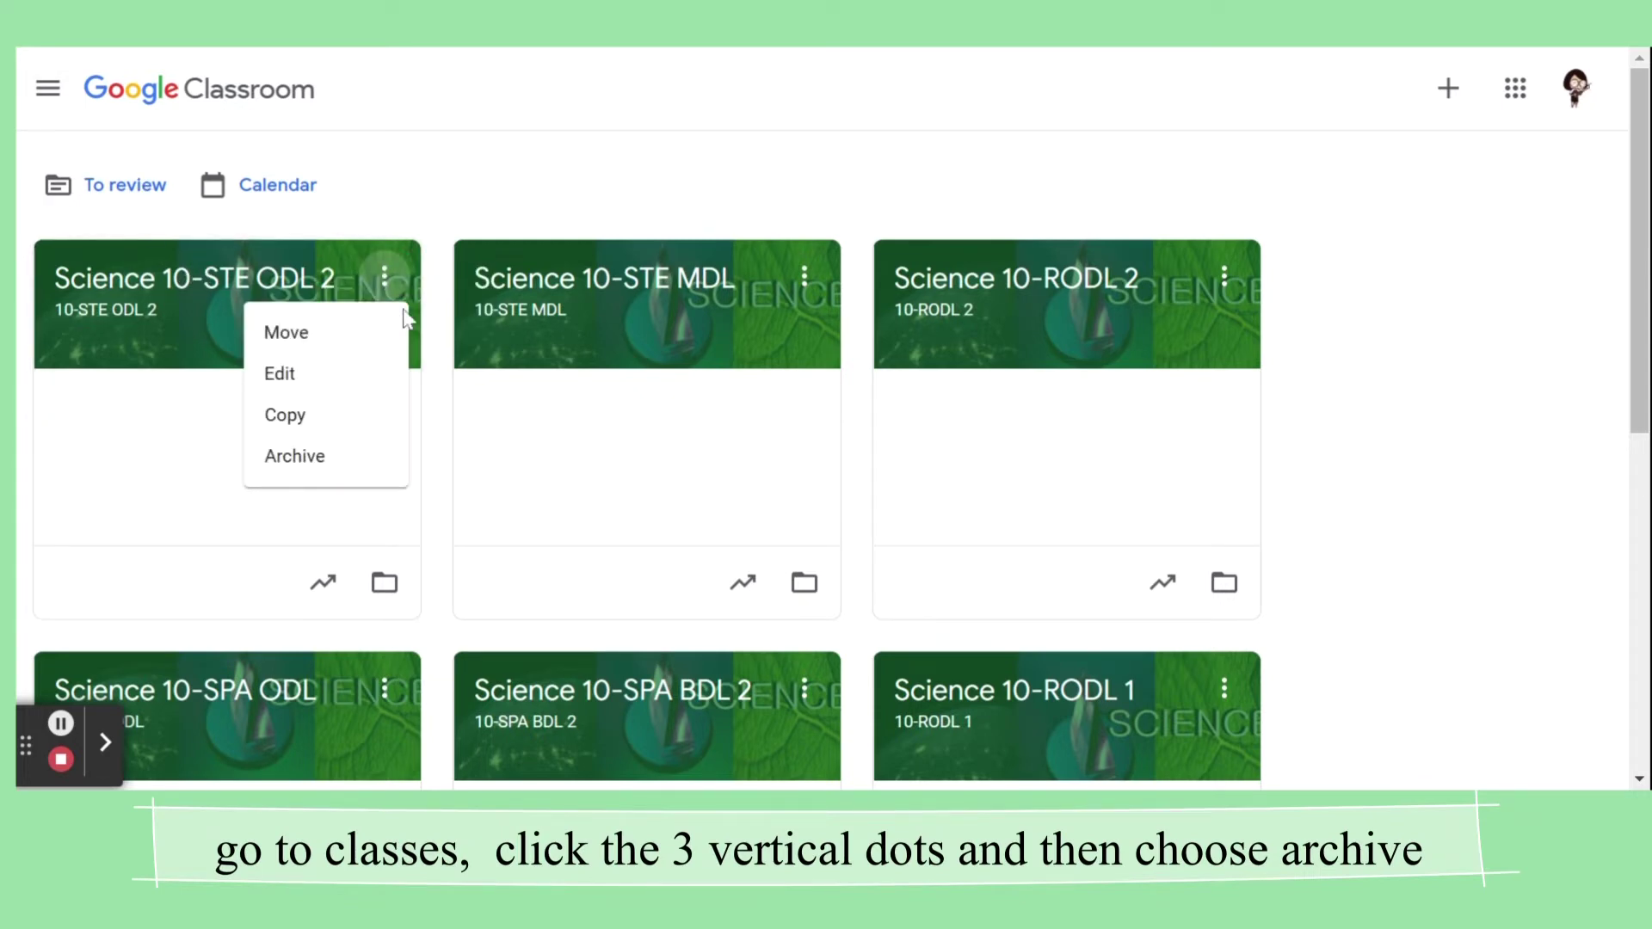
pyautogui.click(324, 469)
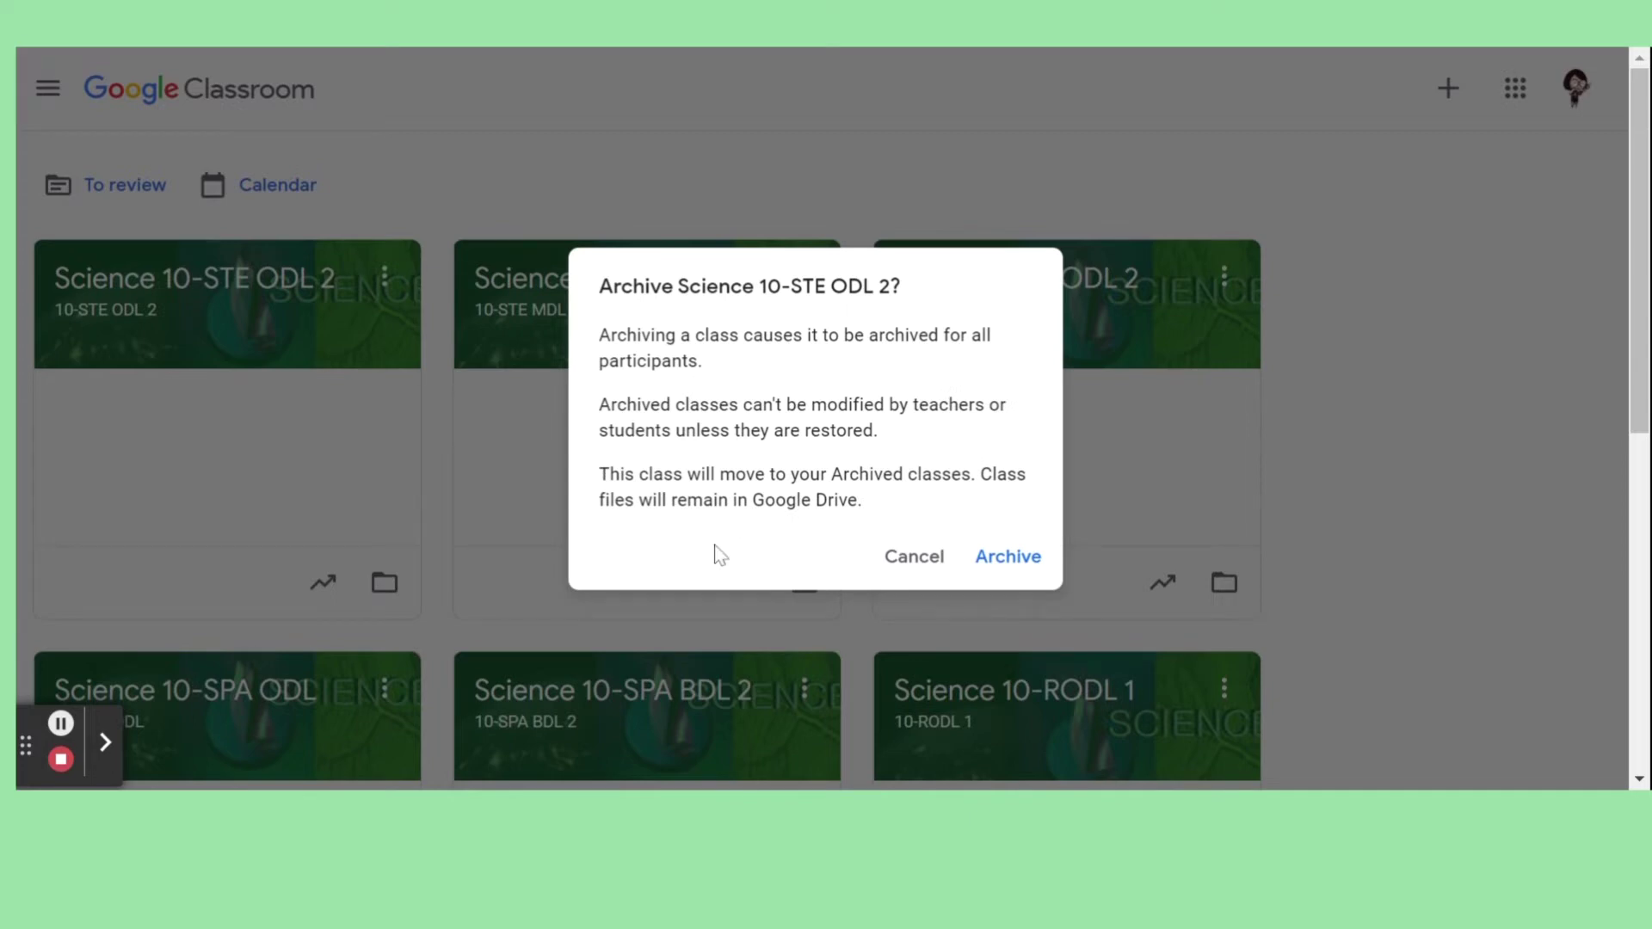
pyautogui.click(1012, 559)
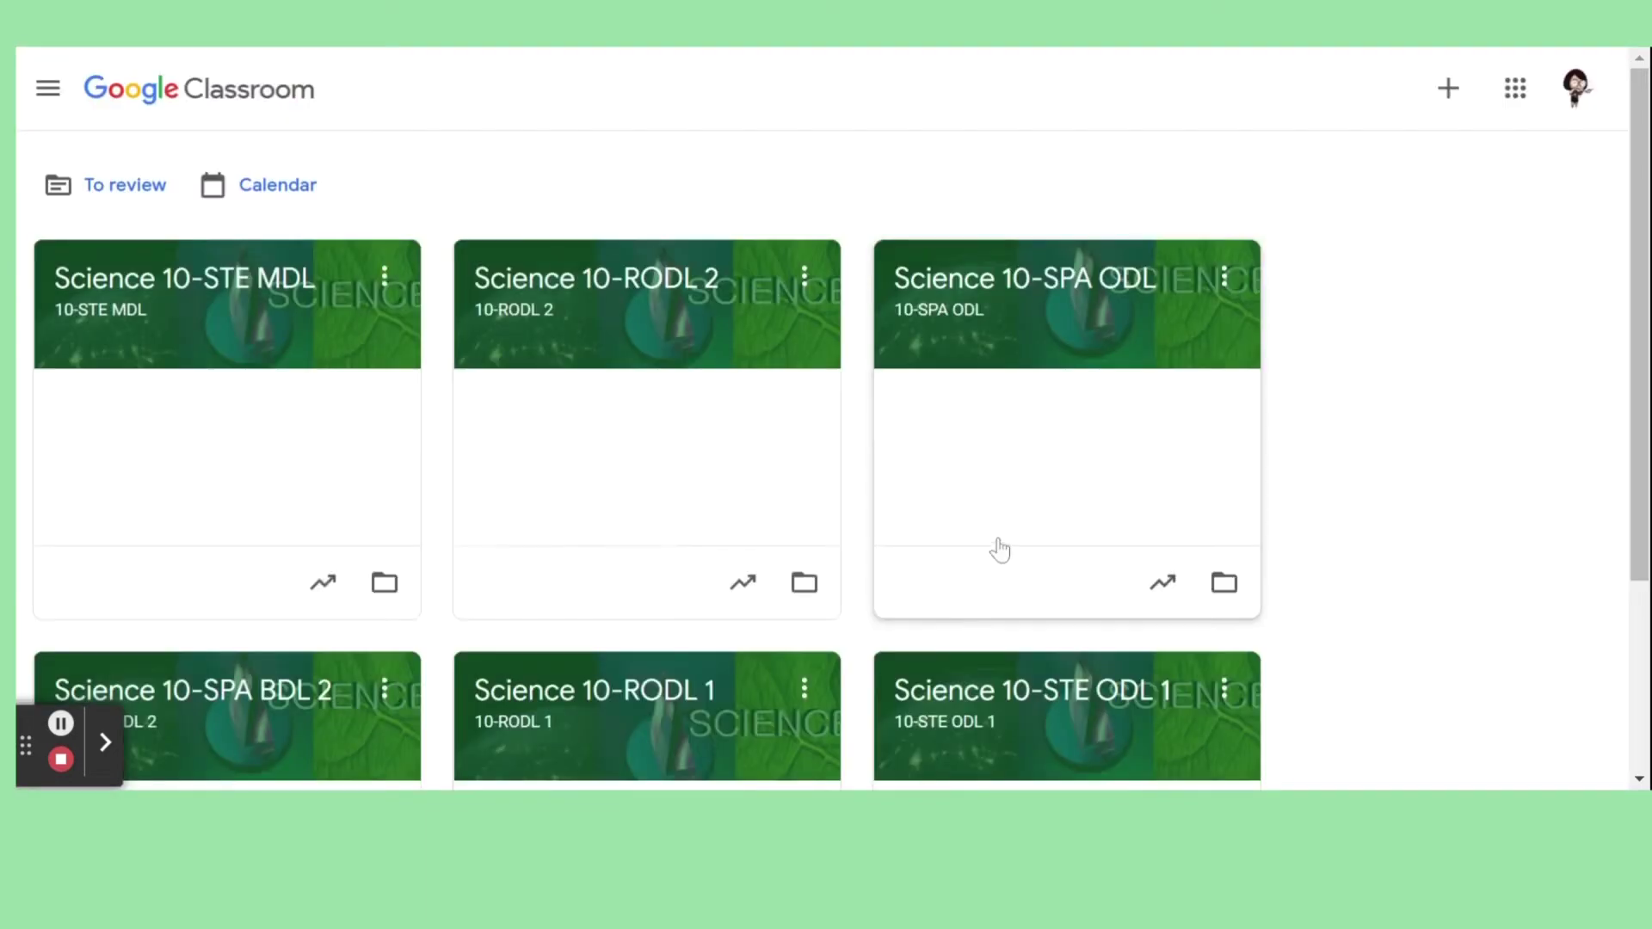
# - Archive Science 10-STE MDL, 10-SPA ODL and 10-SPA BDL 2, confirming each
pyautogui.click(385, 278)
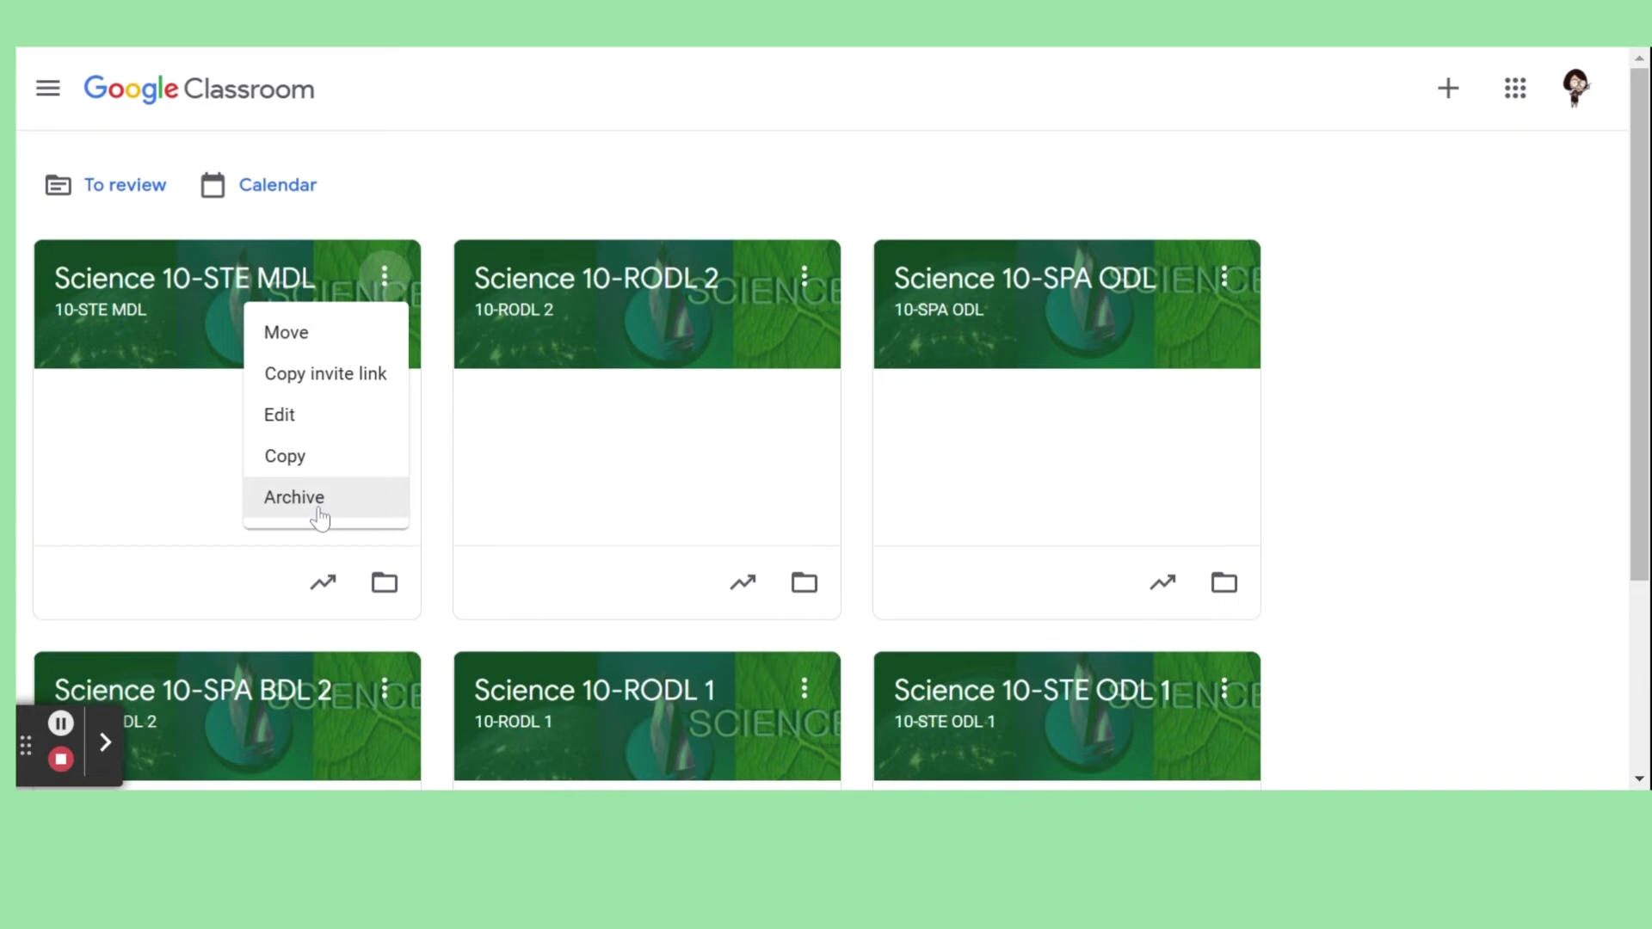
pyautogui.click(318, 514)
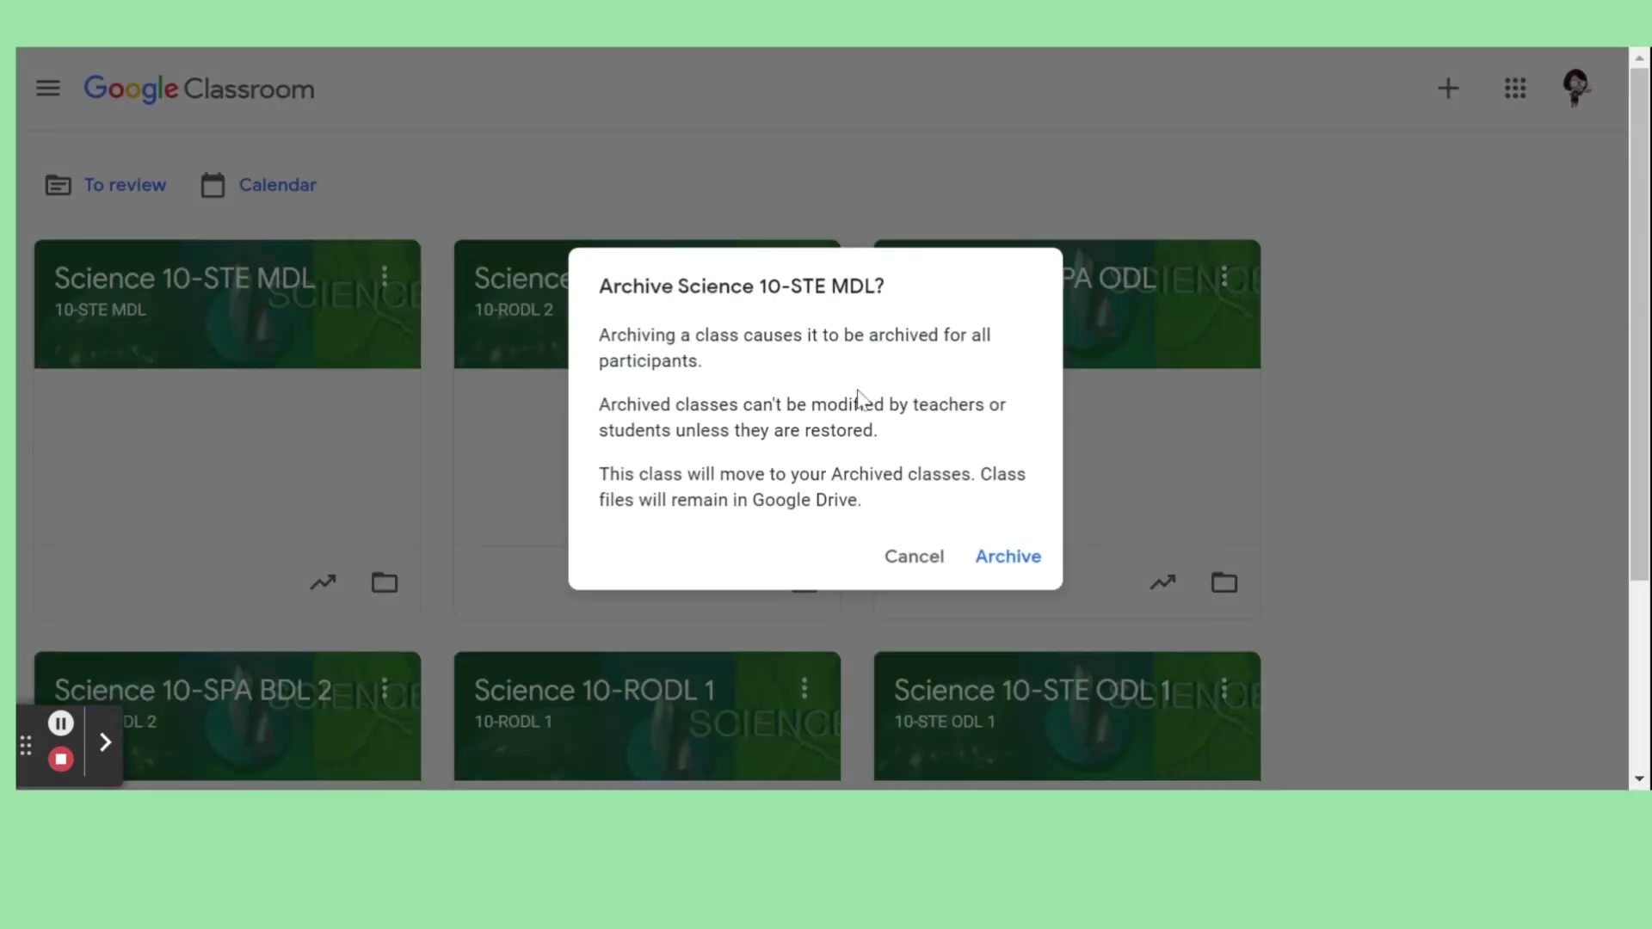
pyautogui.click(1005, 561)
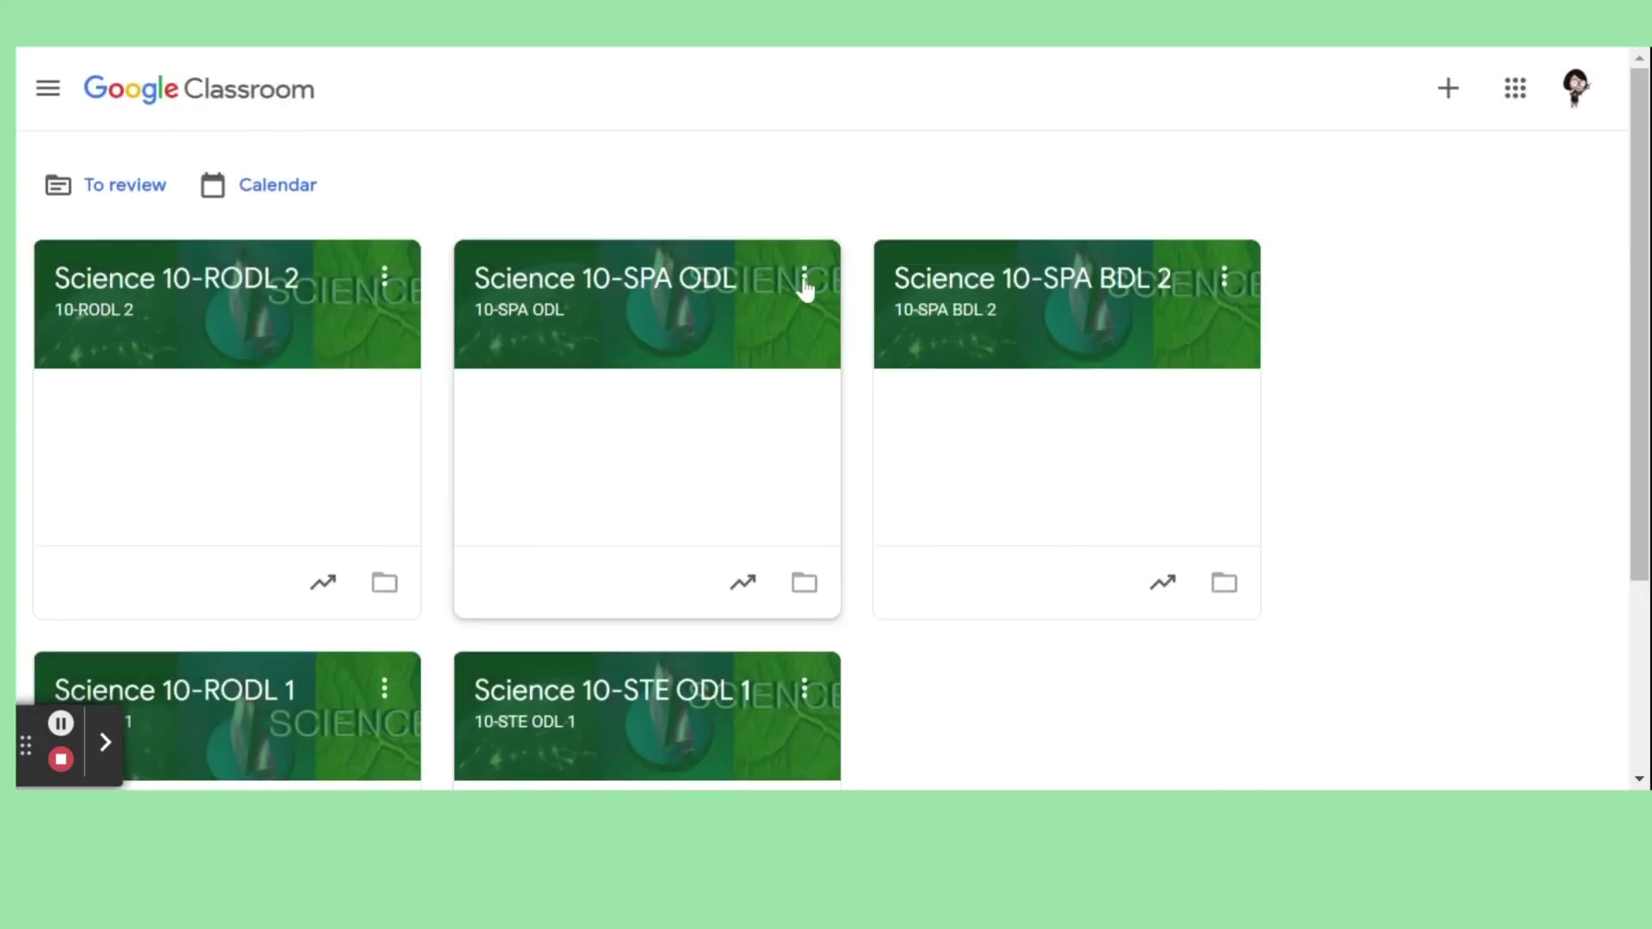
pyautogui.click(805, 280)
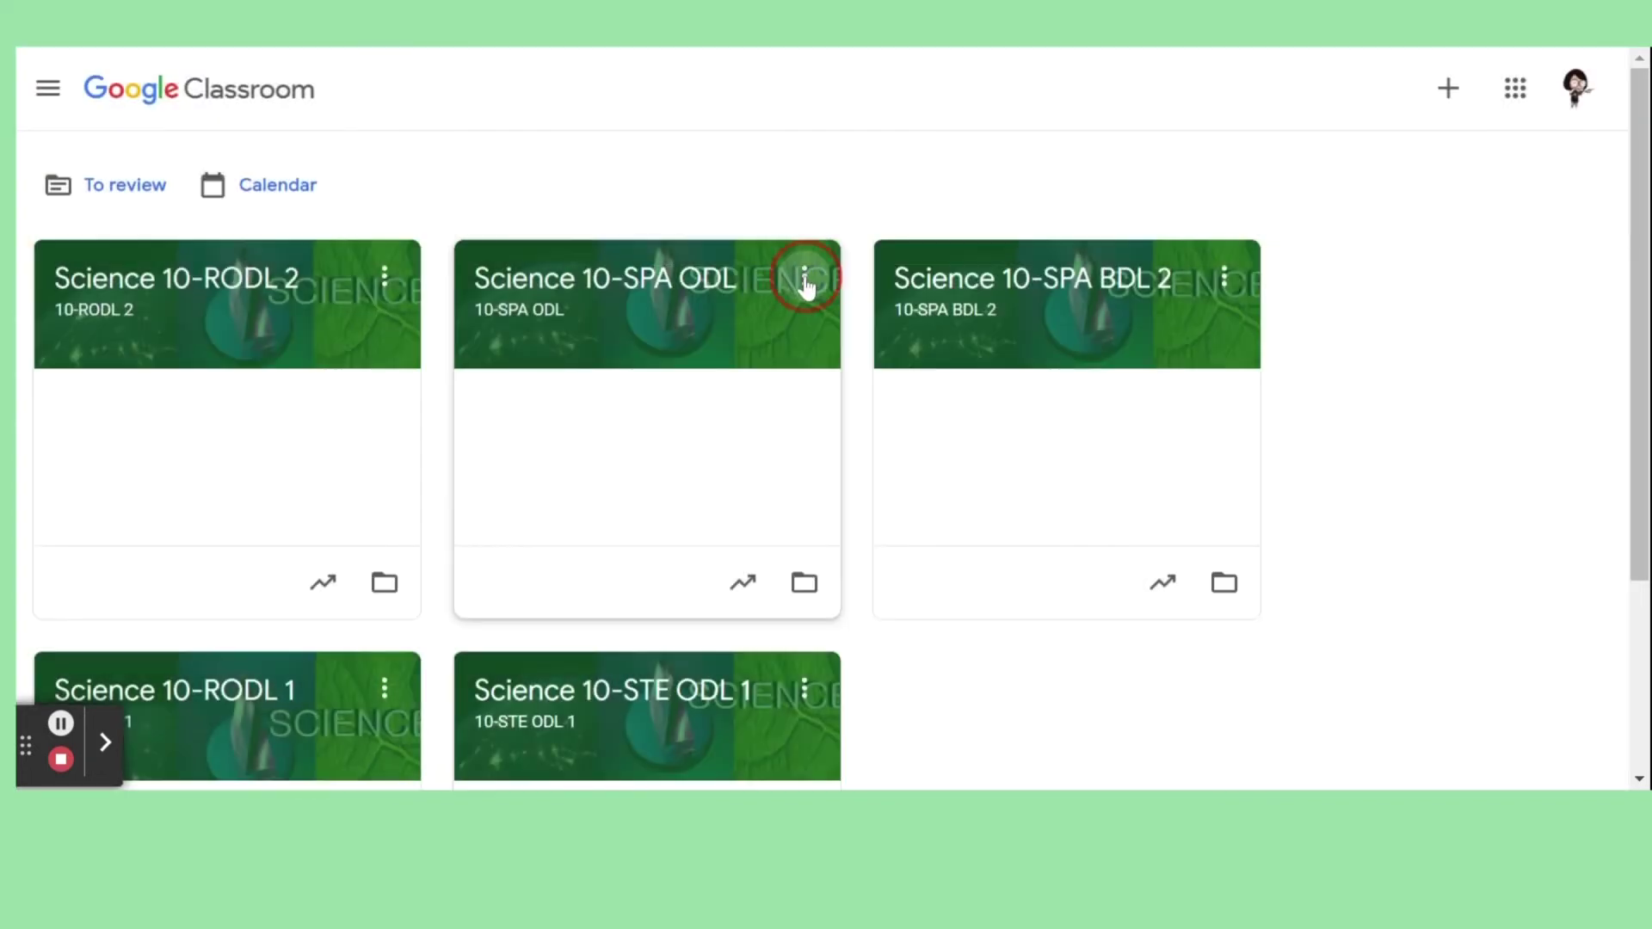
pyautogui.click(745, 456)
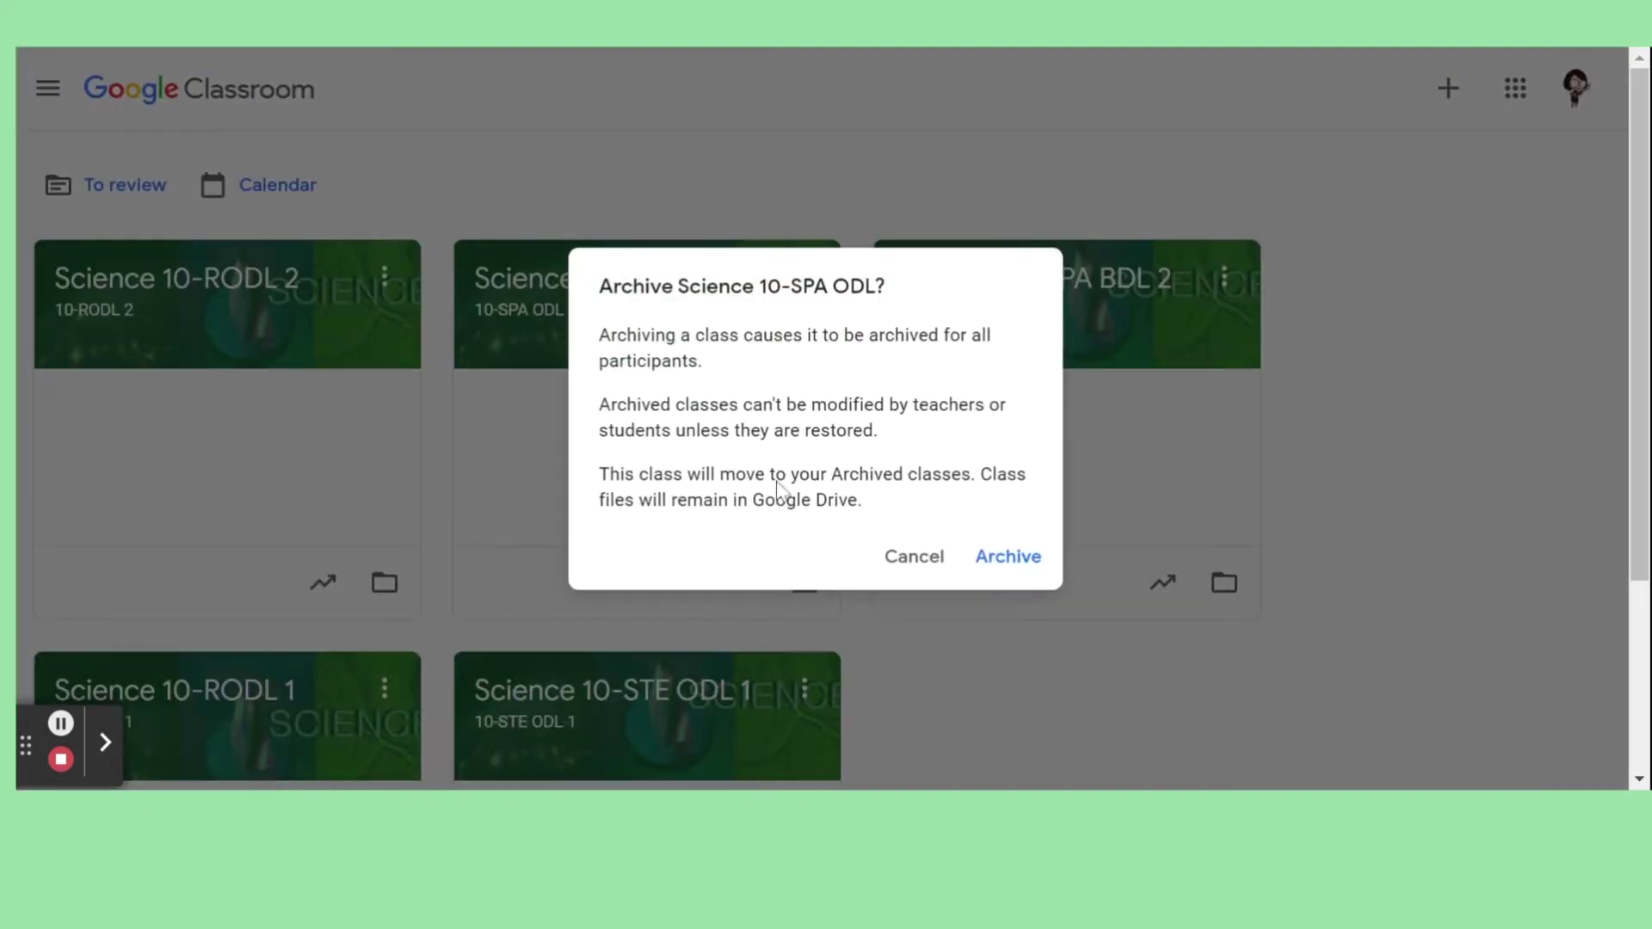
pyautogui.click(1007, 556)
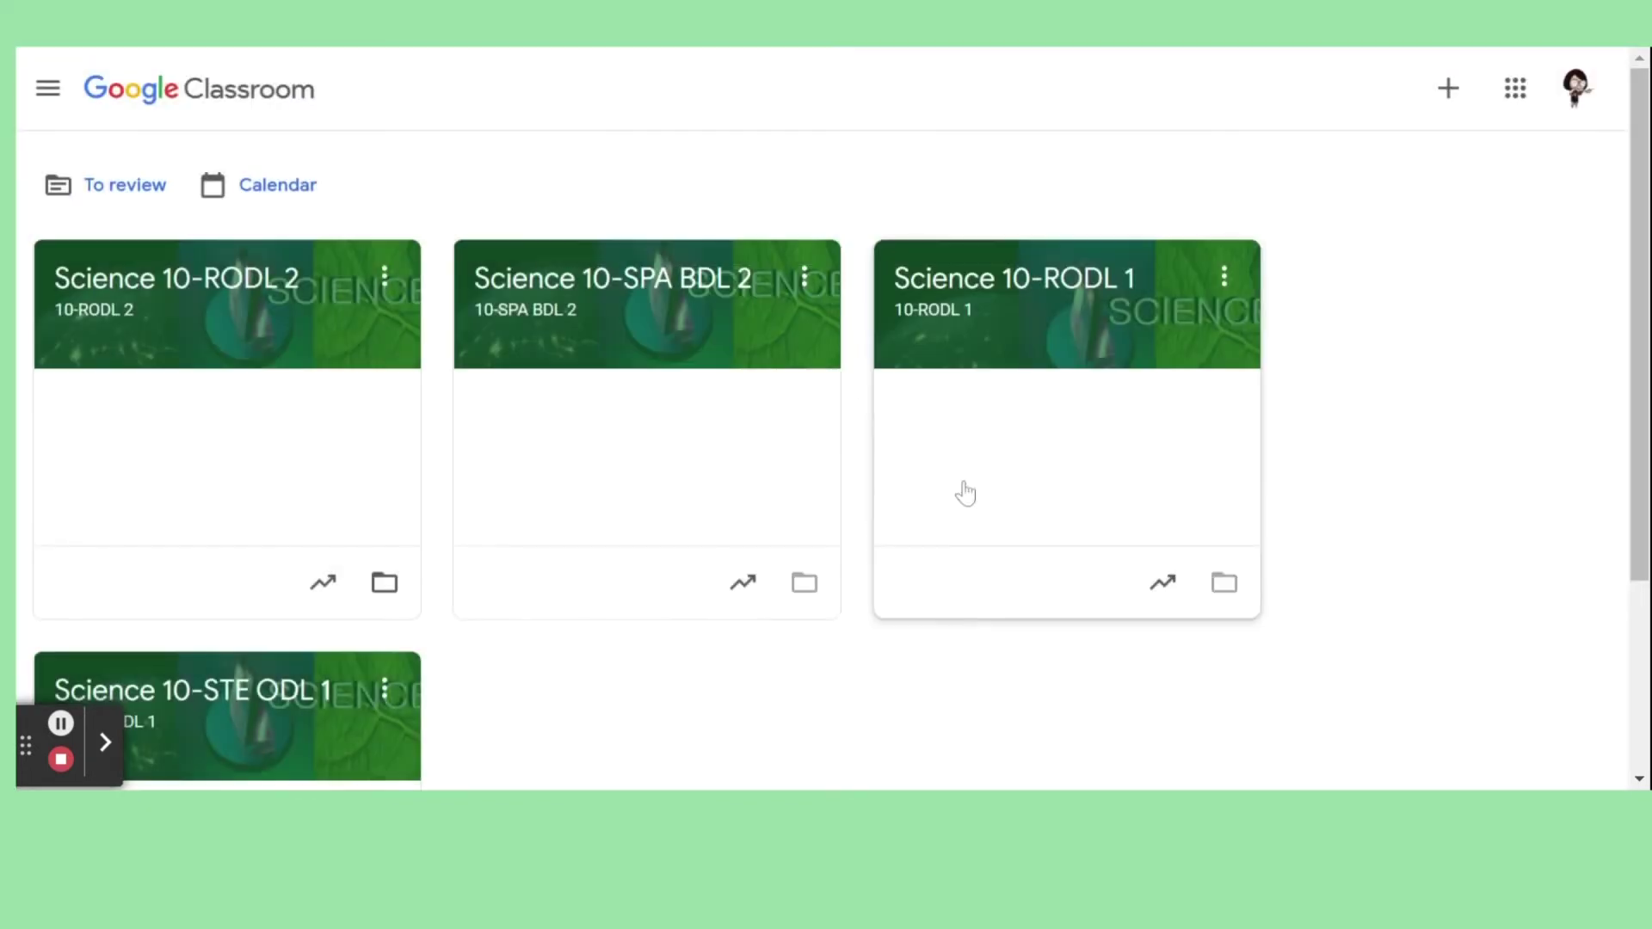
pyautogui.click(816, 289)
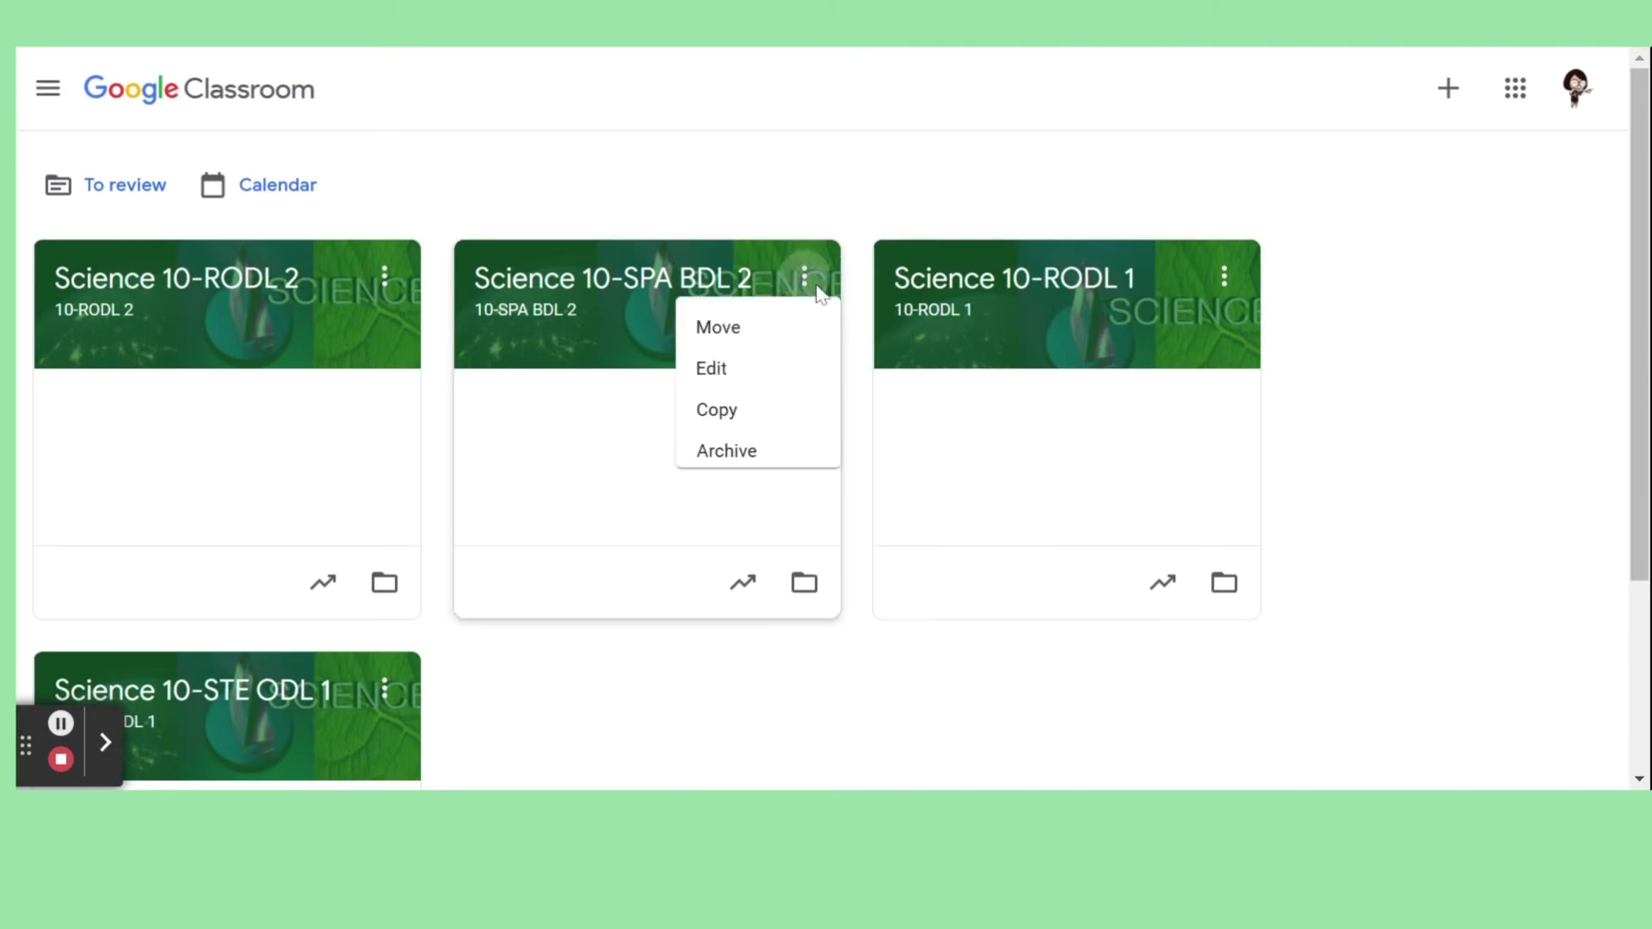
pyautogui.click(720, 452)
pyautogui.click(1013, 557)
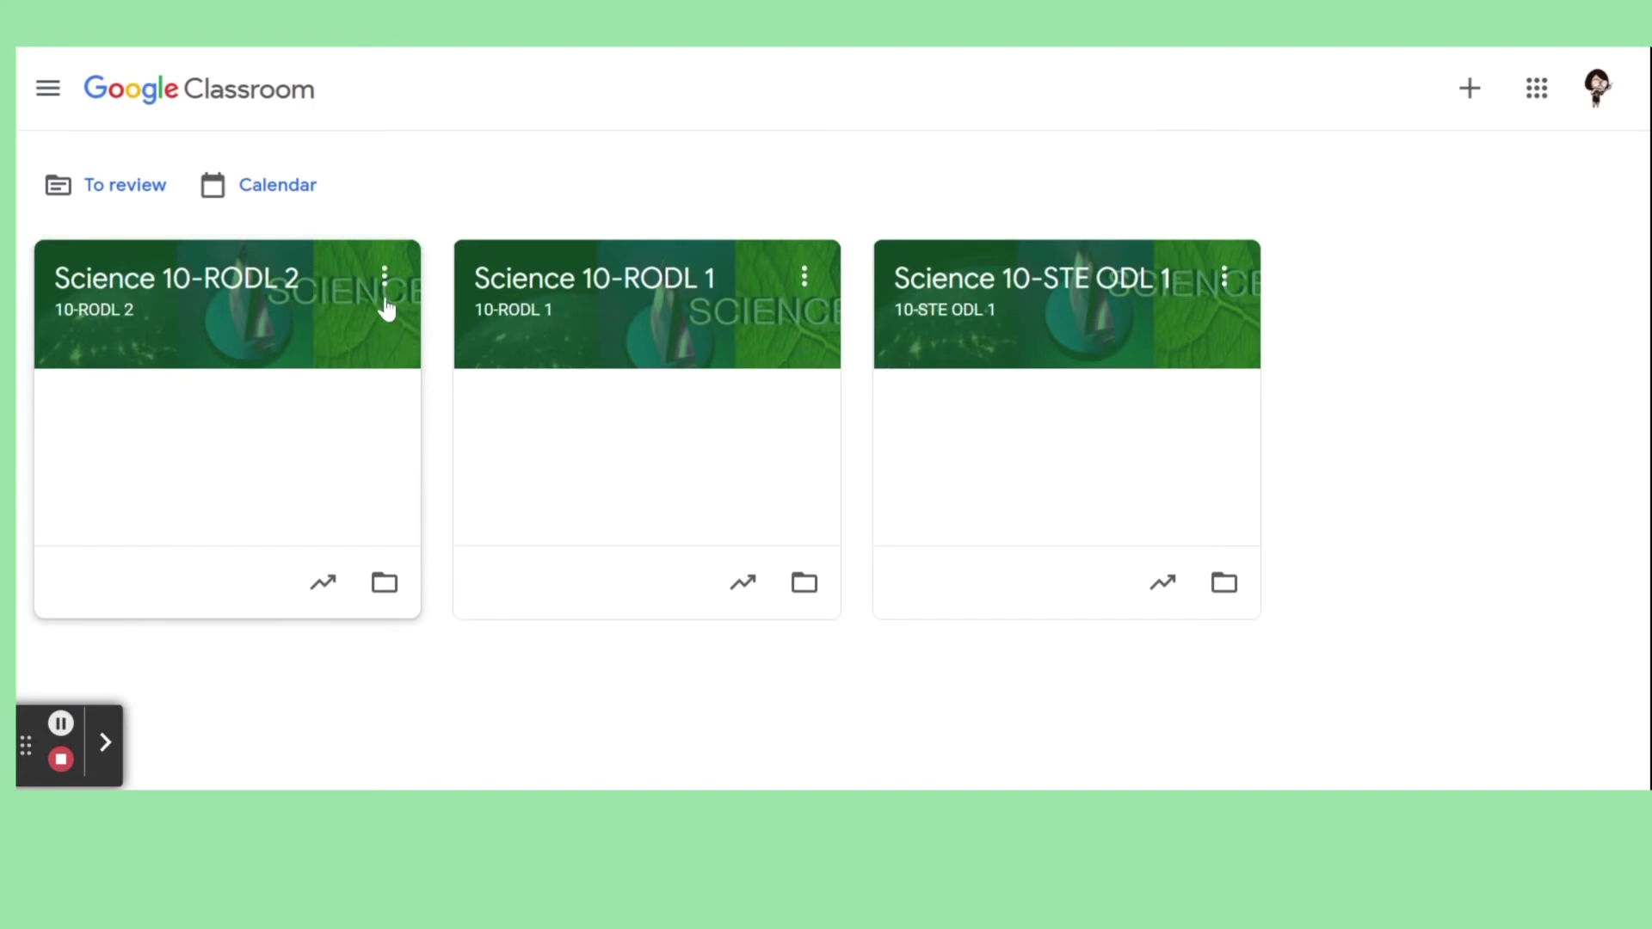
# - Archive Science 10-RODL 2 and 10-RODL 1, confirming each
pyautogui.click(385, 293)
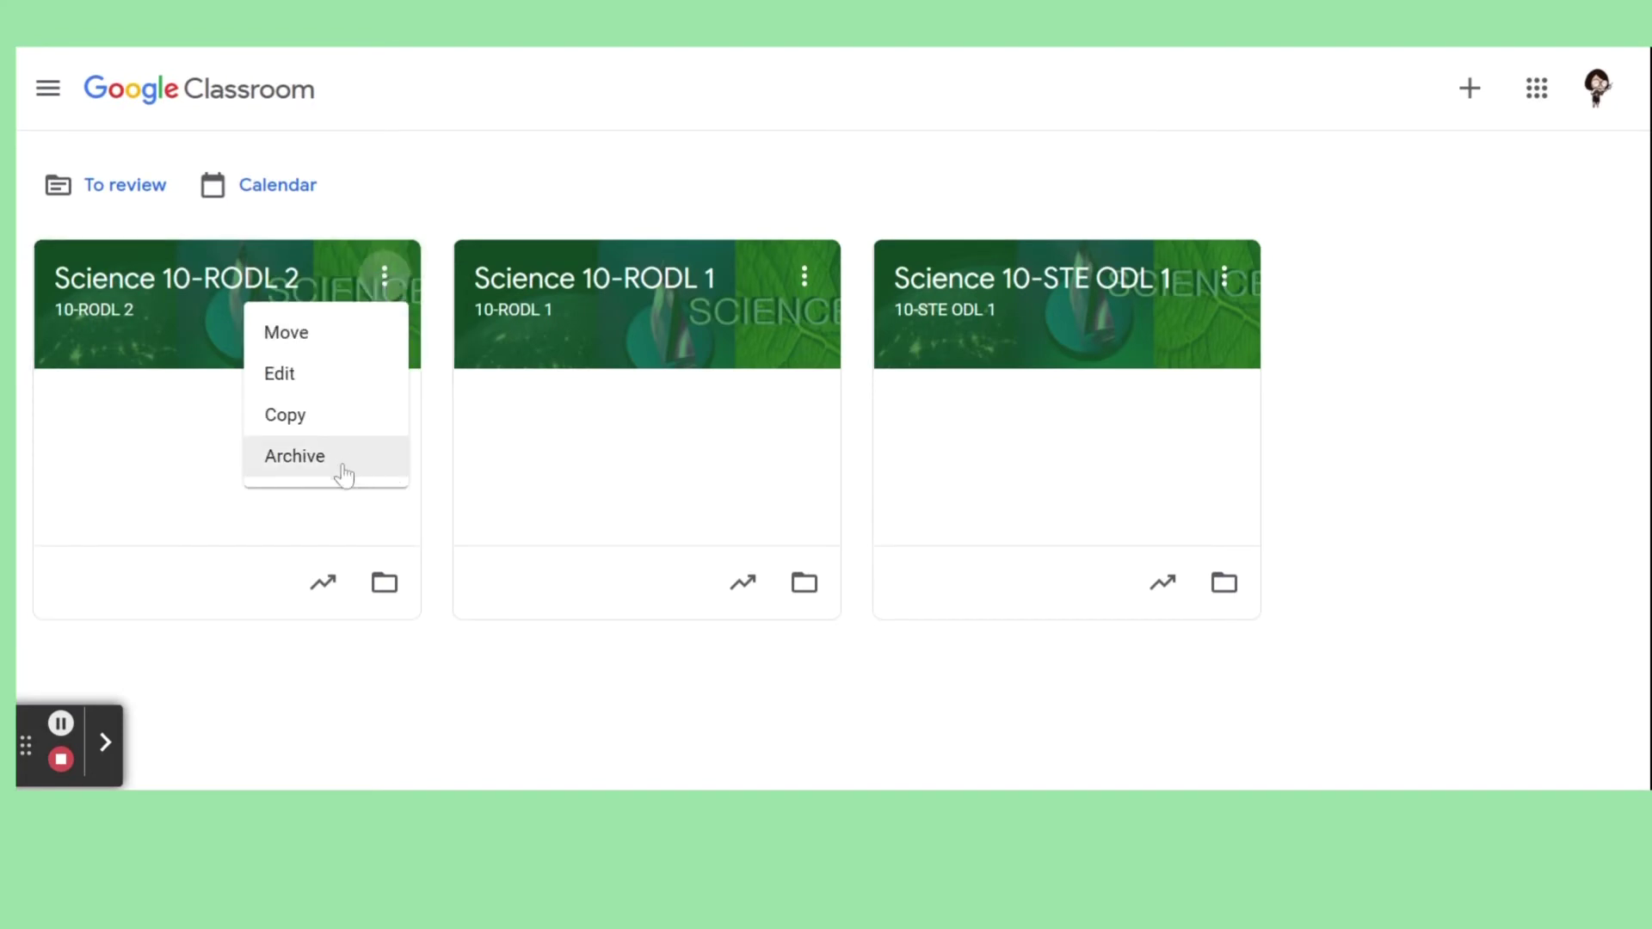
pyautogui.click(336, 469)
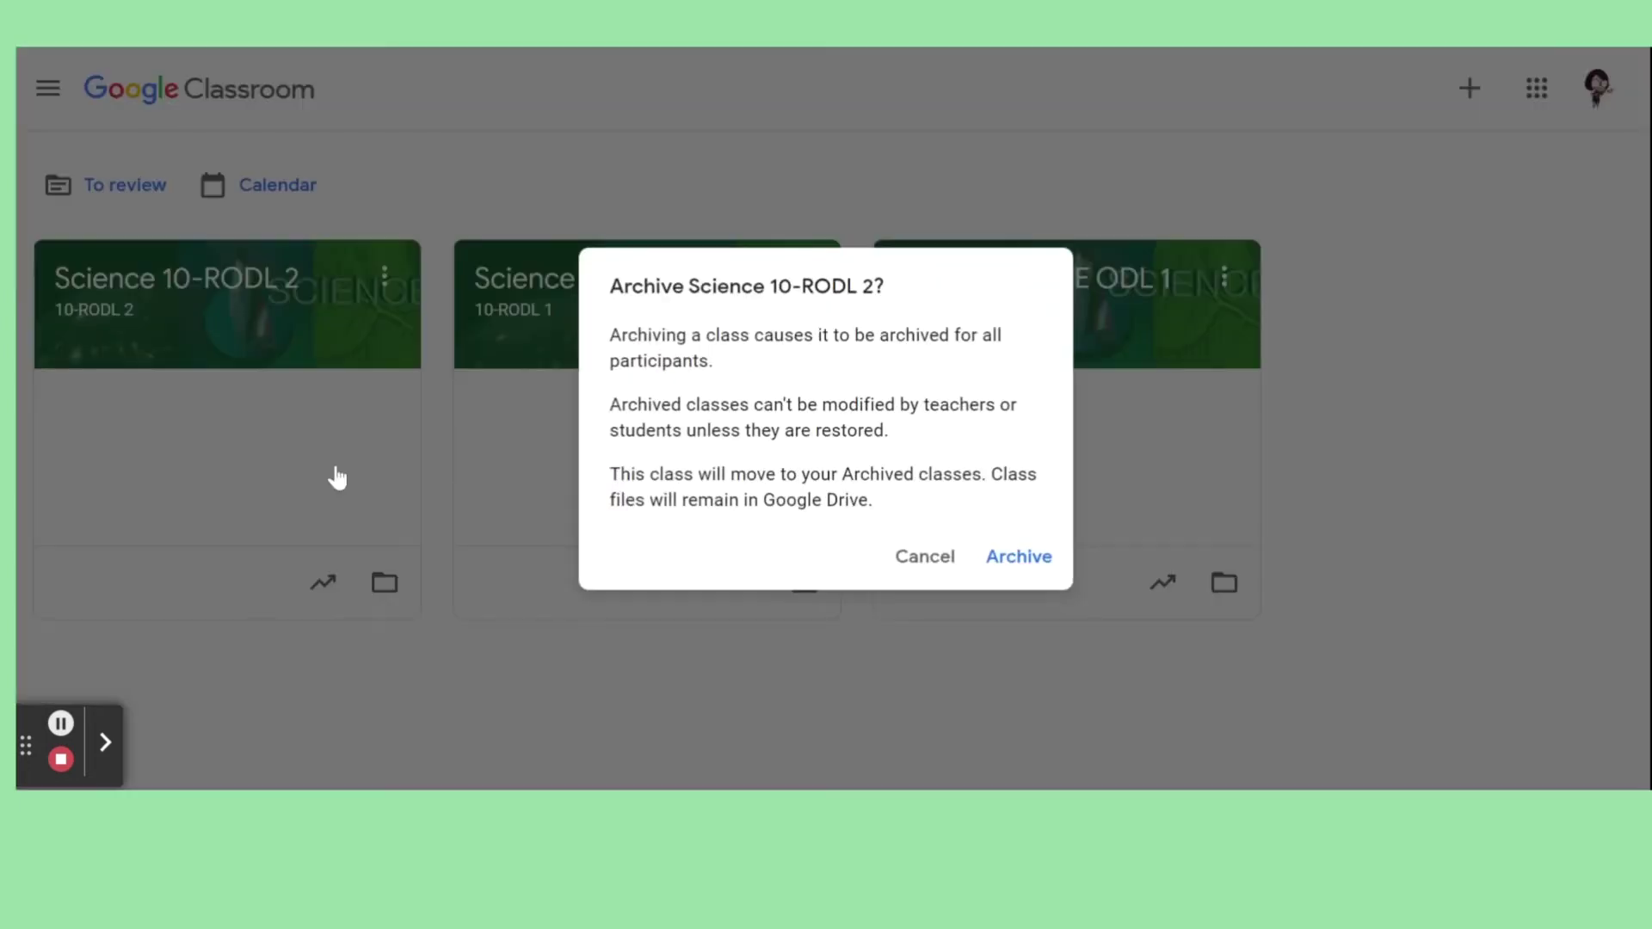
pyautogui.click(1020, 557)
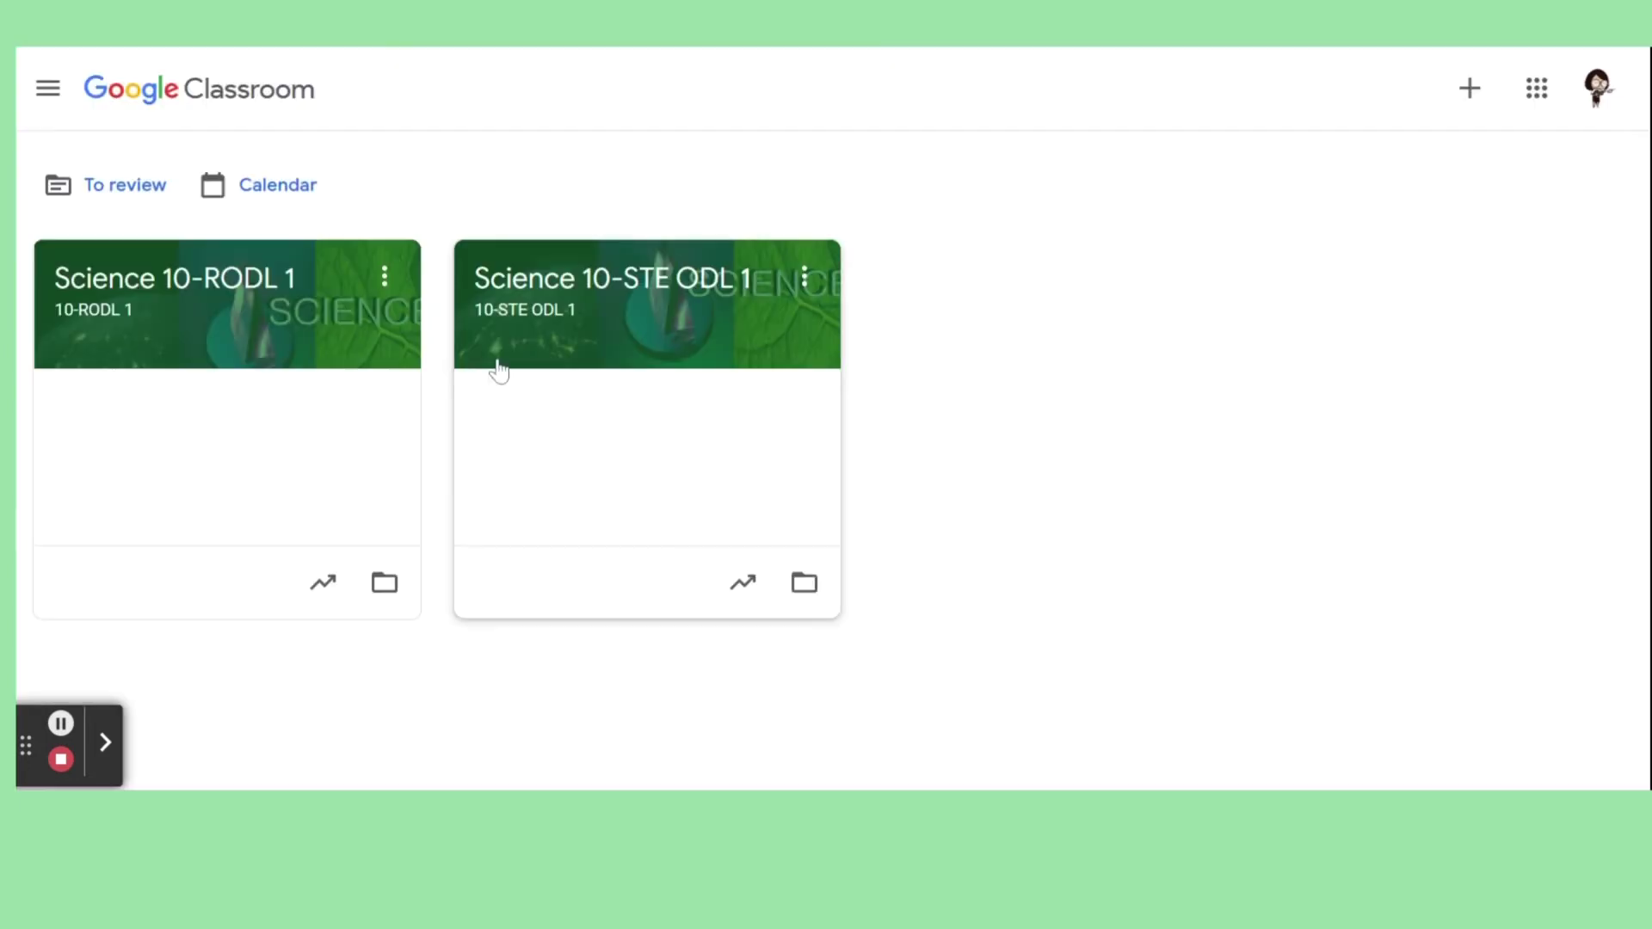
pyautogui.click(385, 277)
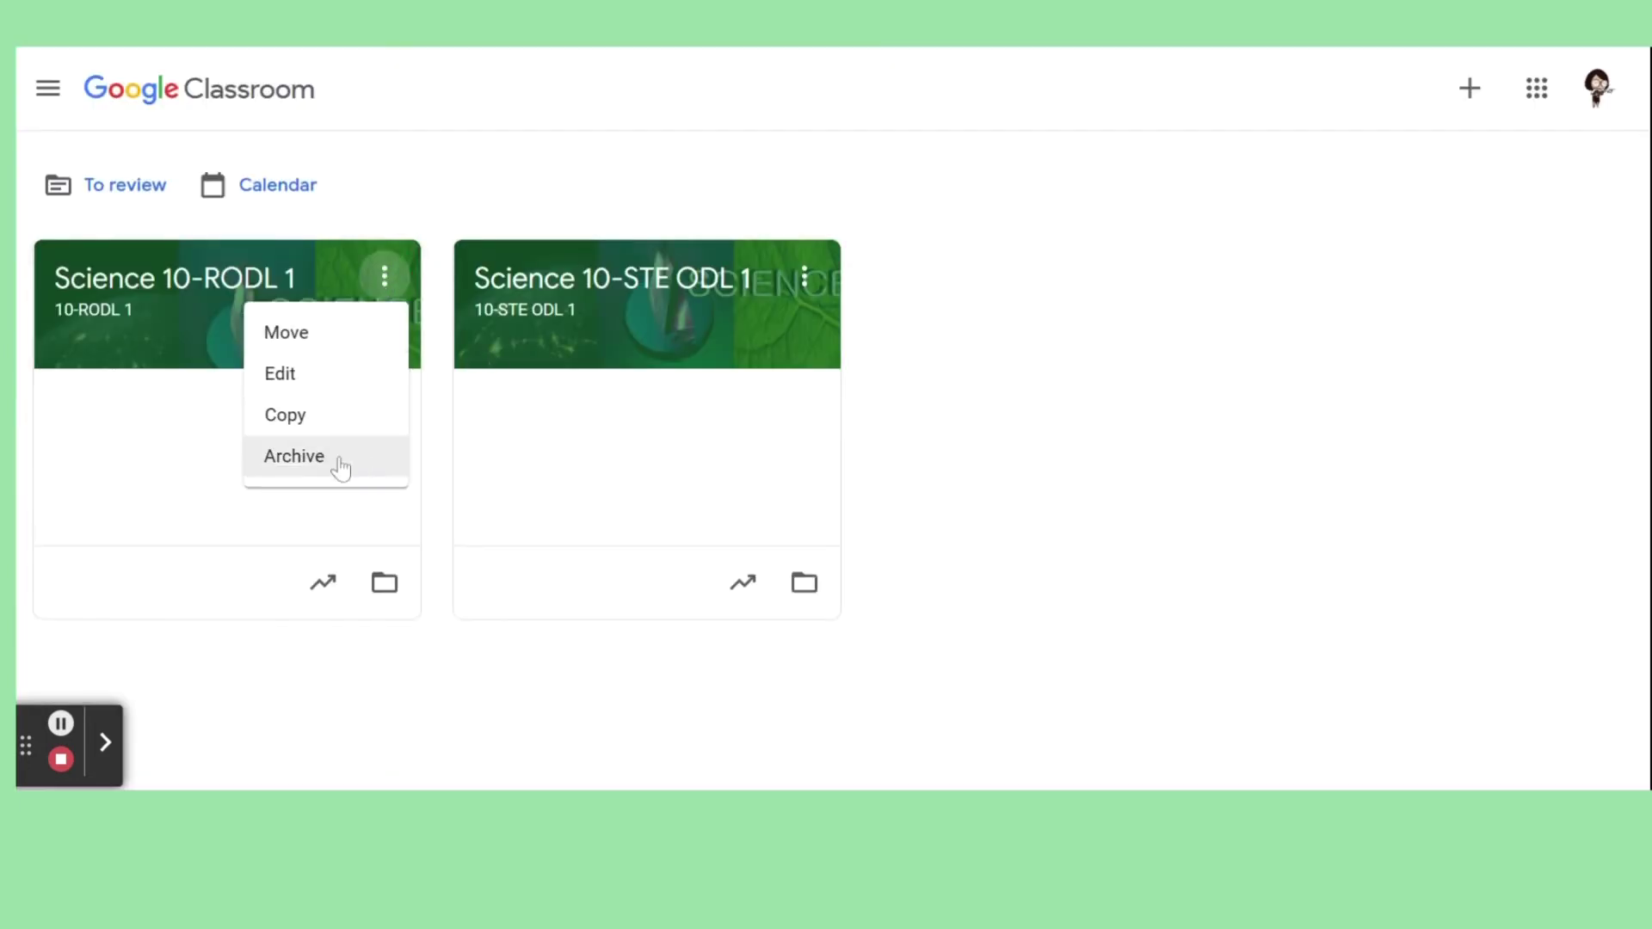
pyautogui.click(340, 466)
pyautogui.click(1027, 555)
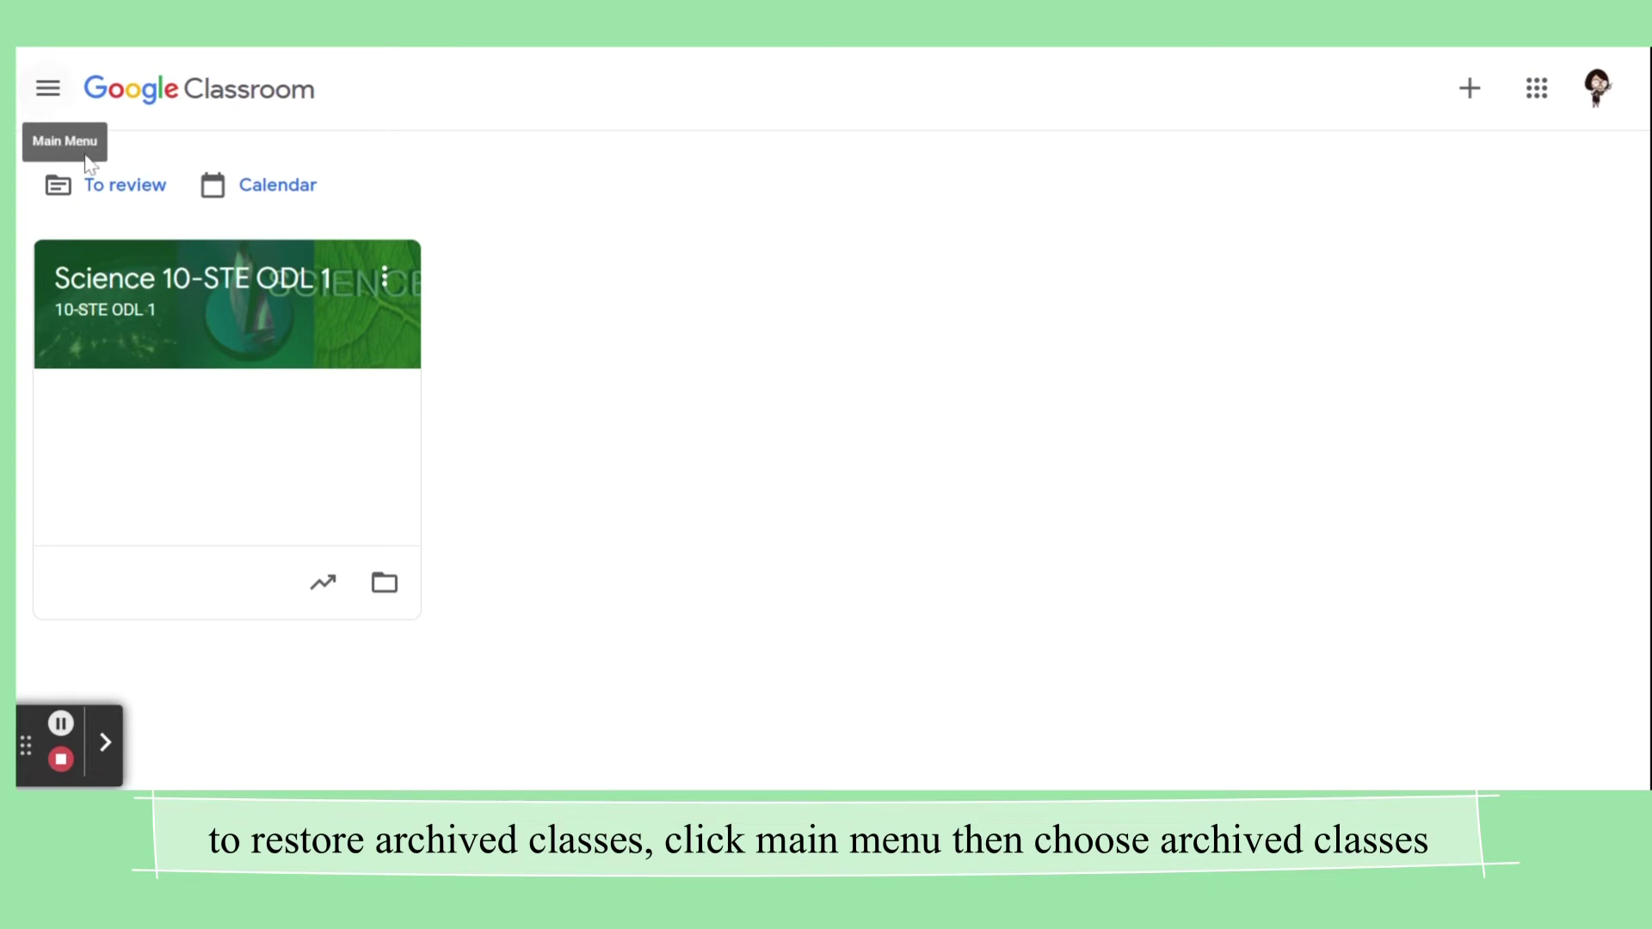
# - Go to Archived classes from the main menu to see the six archived Science 10 classes
pyautogui.click(48, 95)
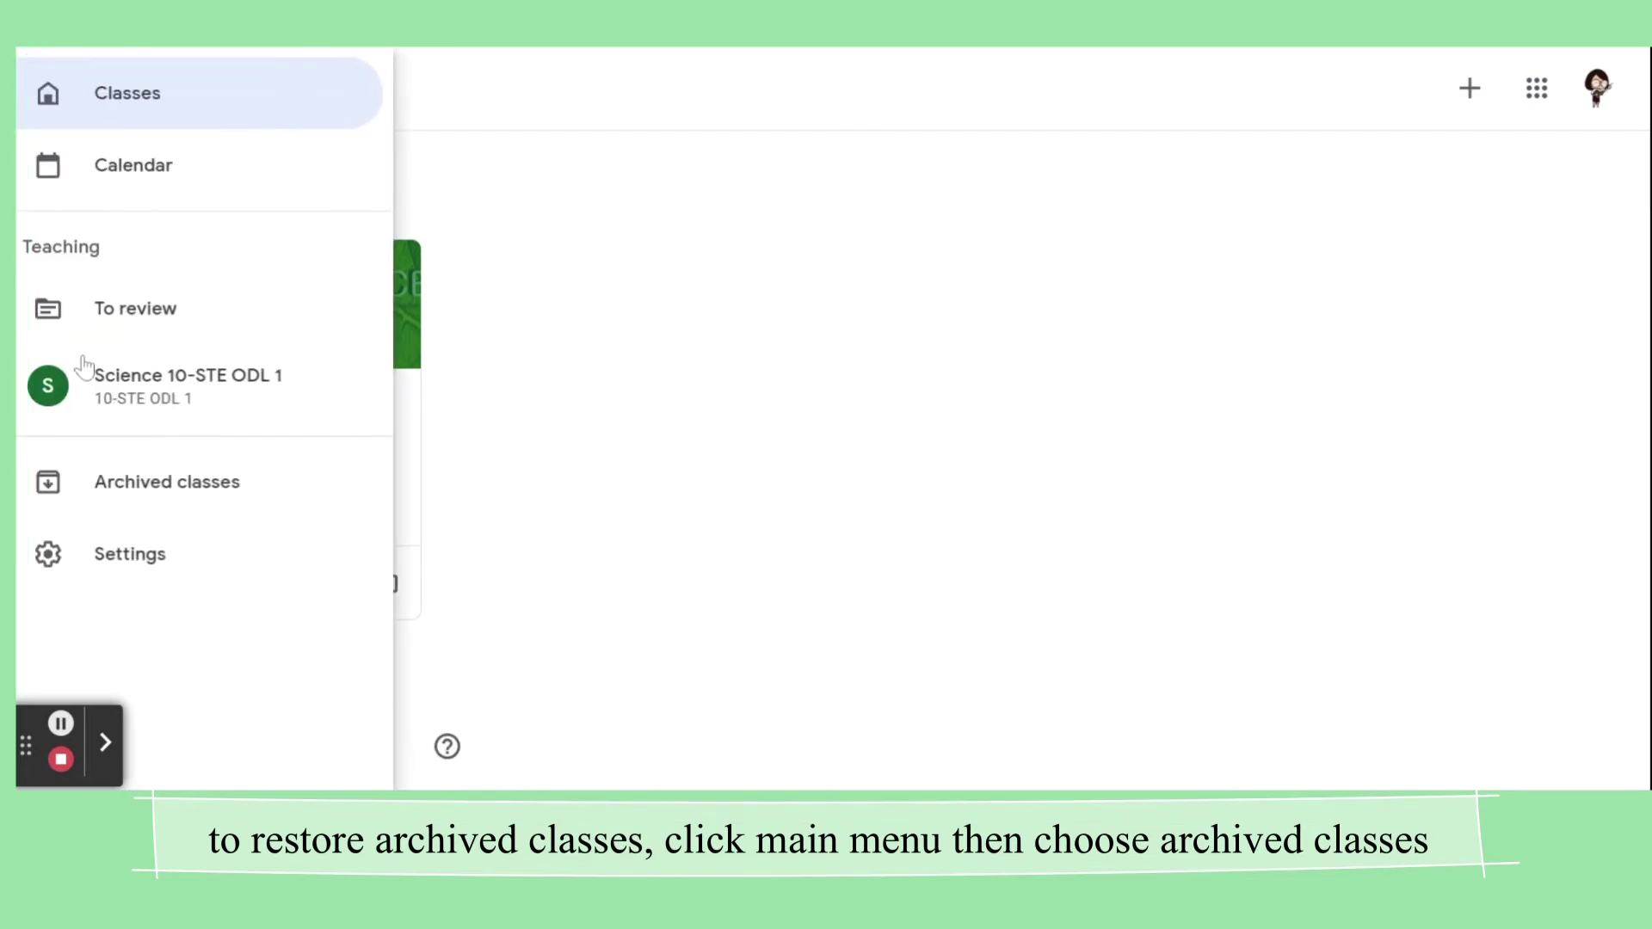
pyautogui.click(156, 497)
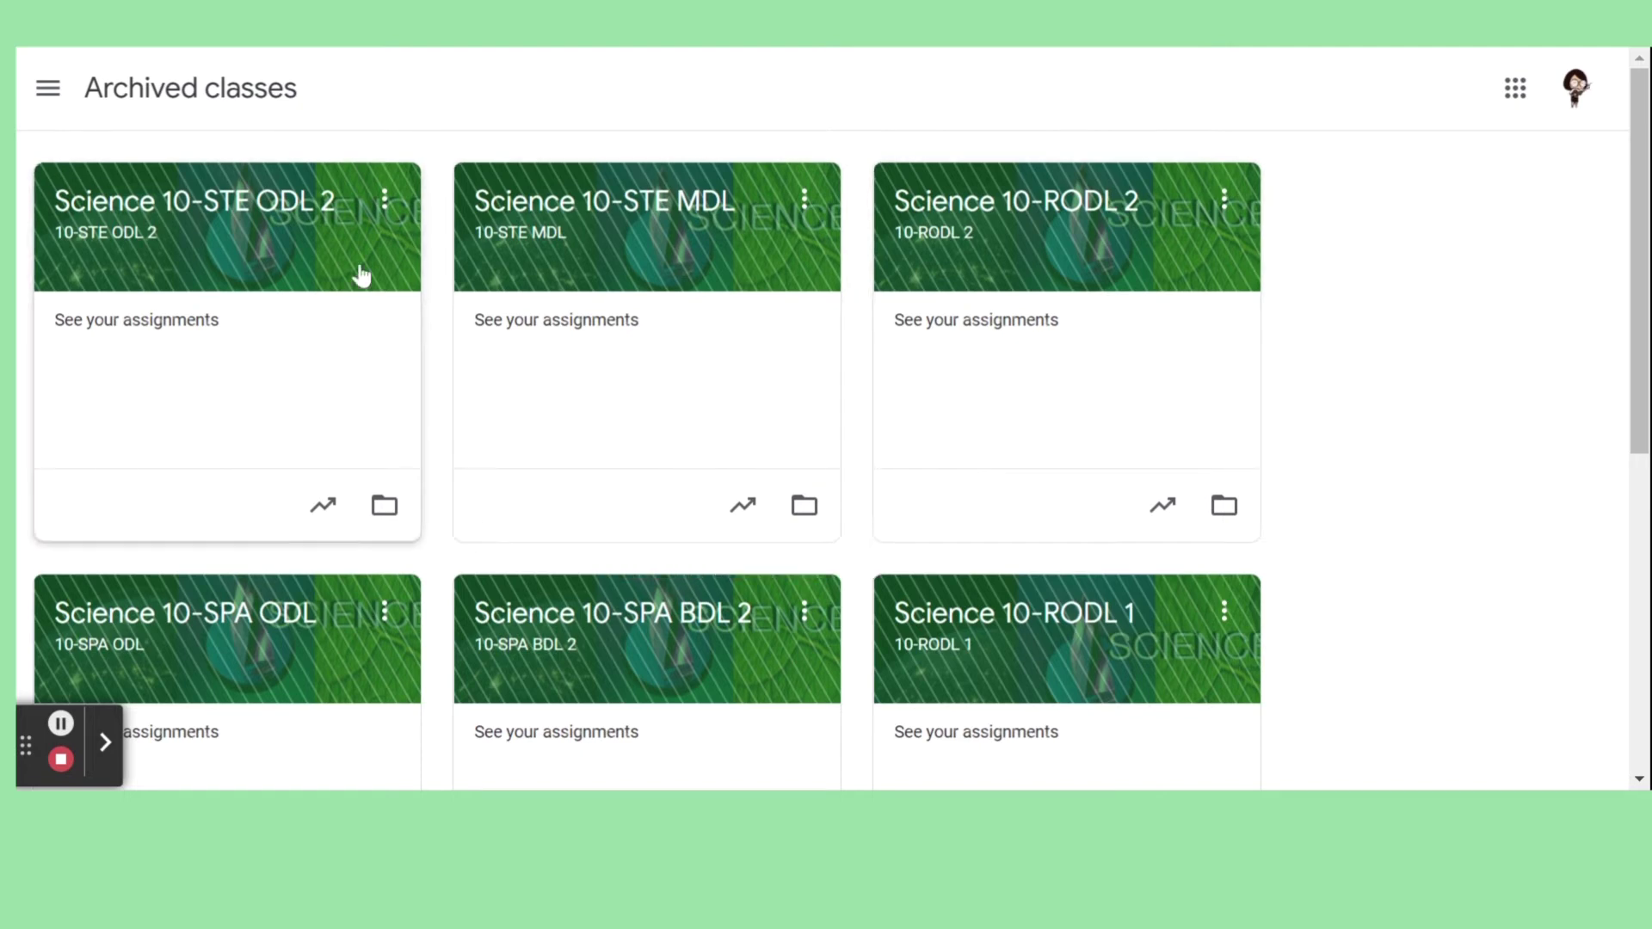
pyautogui.click(384, 201)
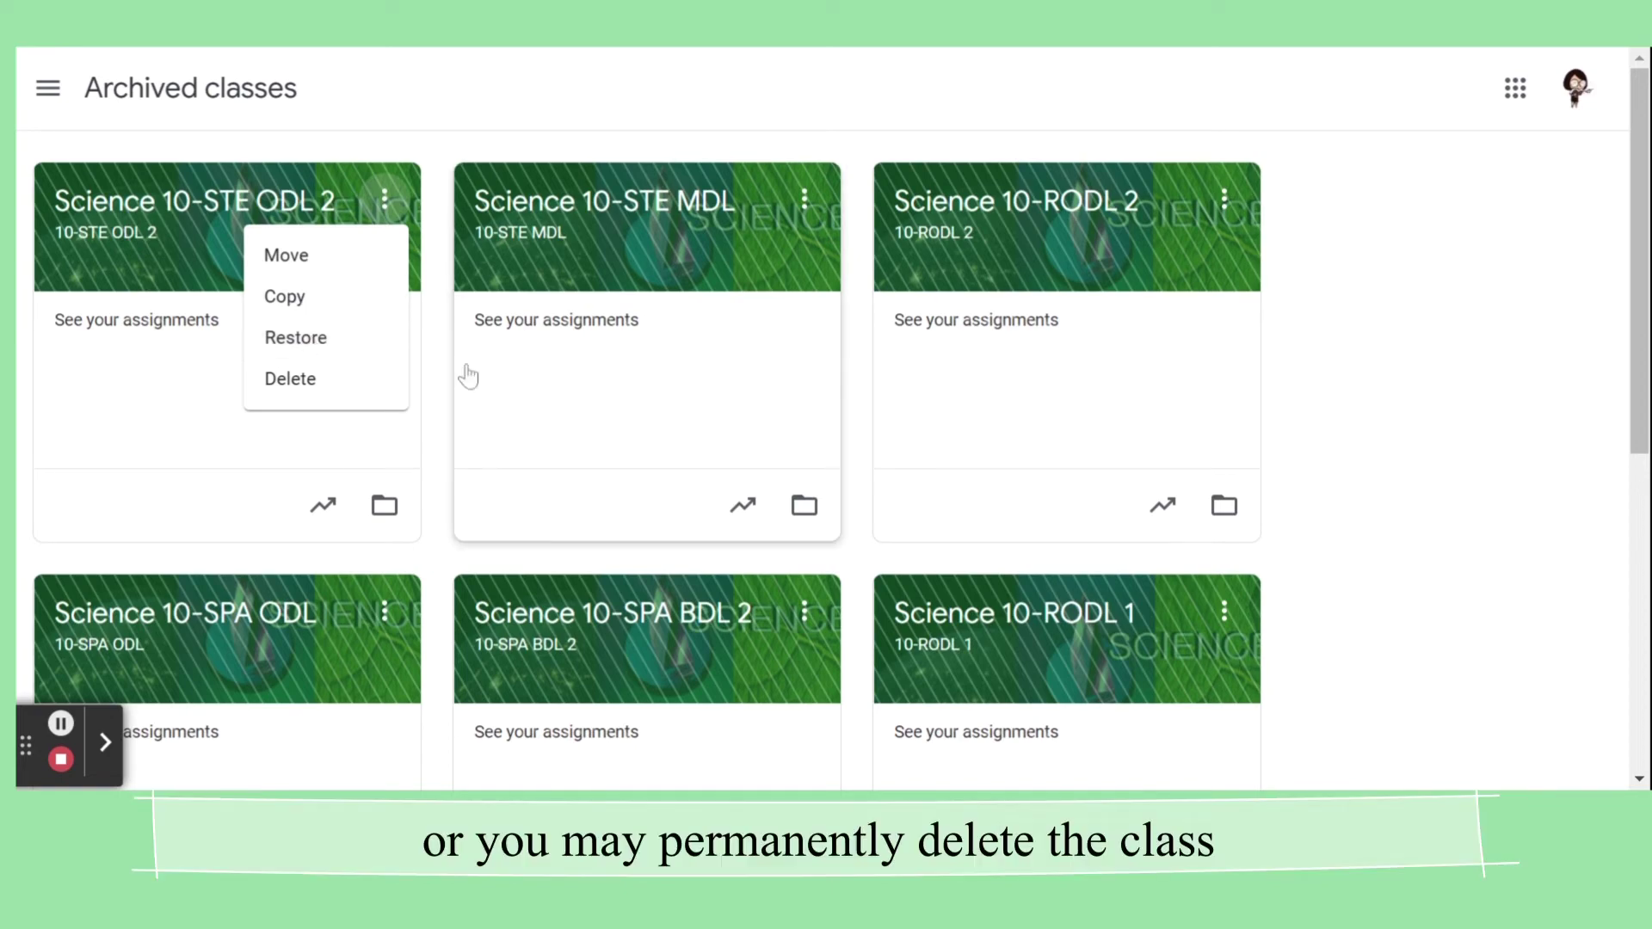
pyautogui.scroll(-2, 1039, 413)
pyautogui.scroll(-3, 860, 387)
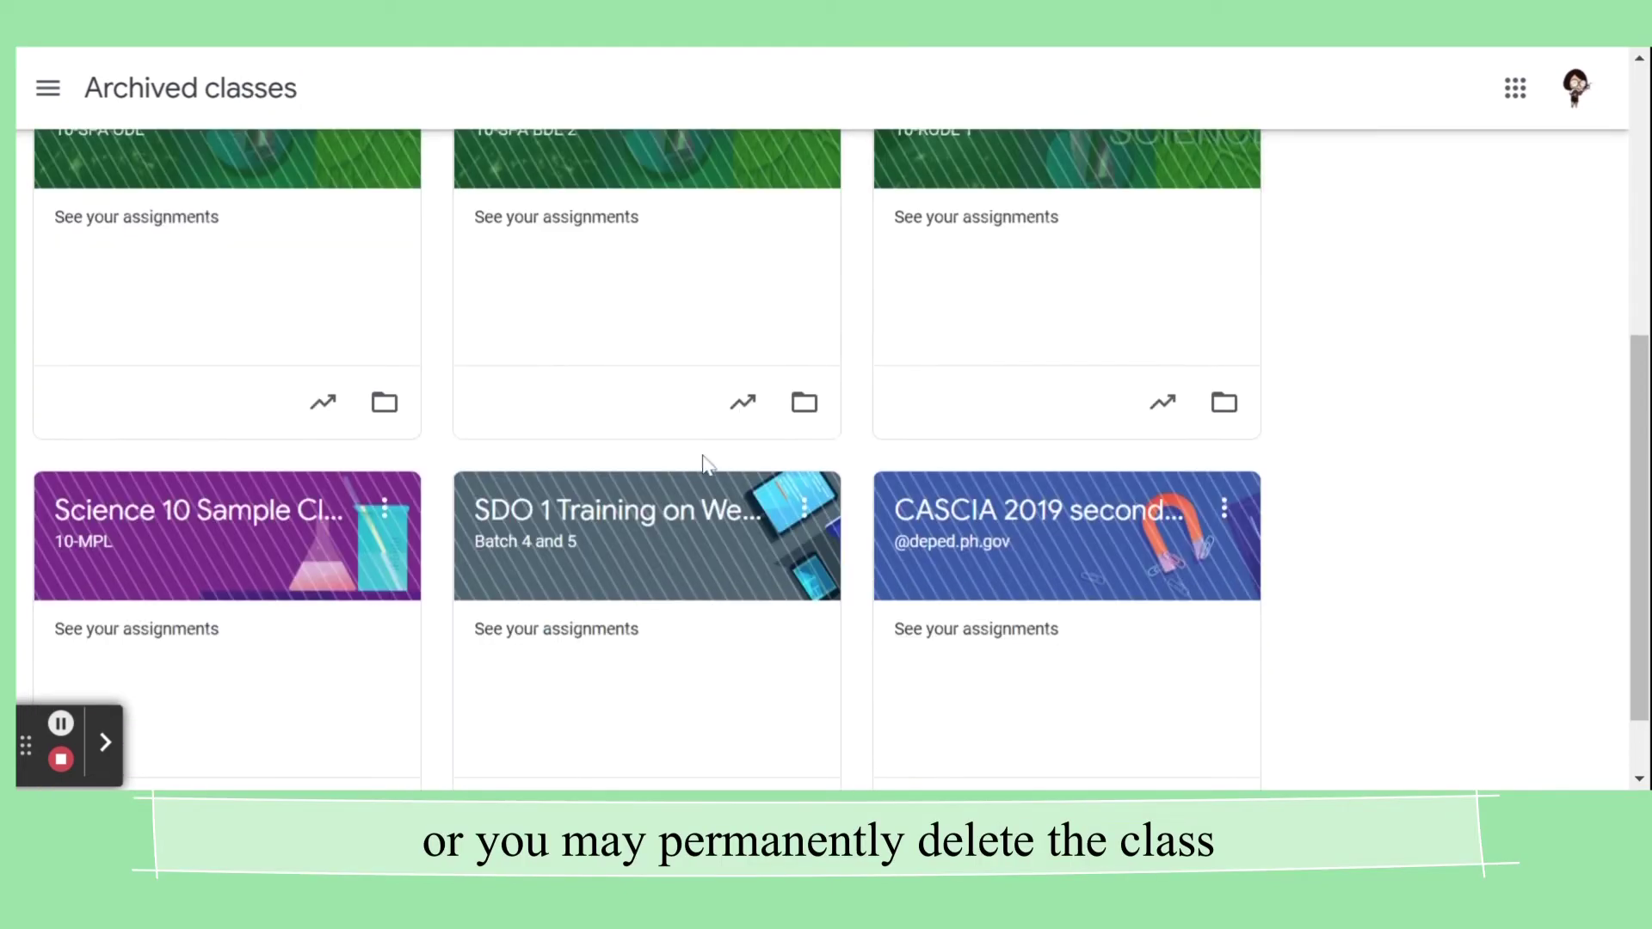
pyautogui.scroll(5, 712, 416)
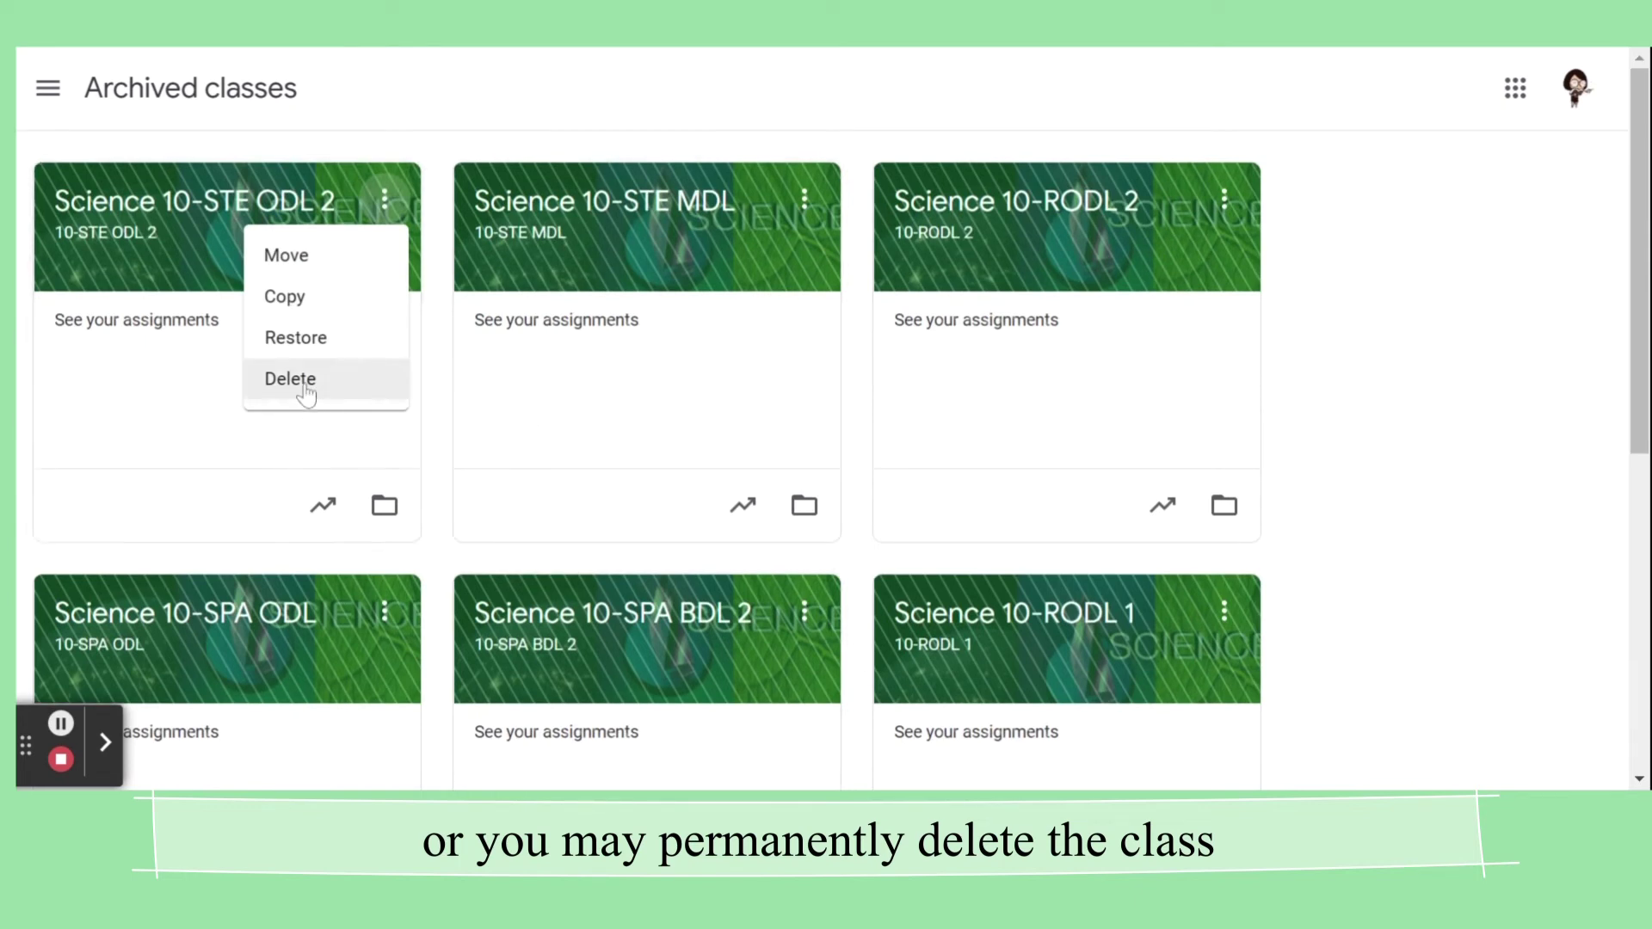
pyautogui.scroll(-5, 336, 370)
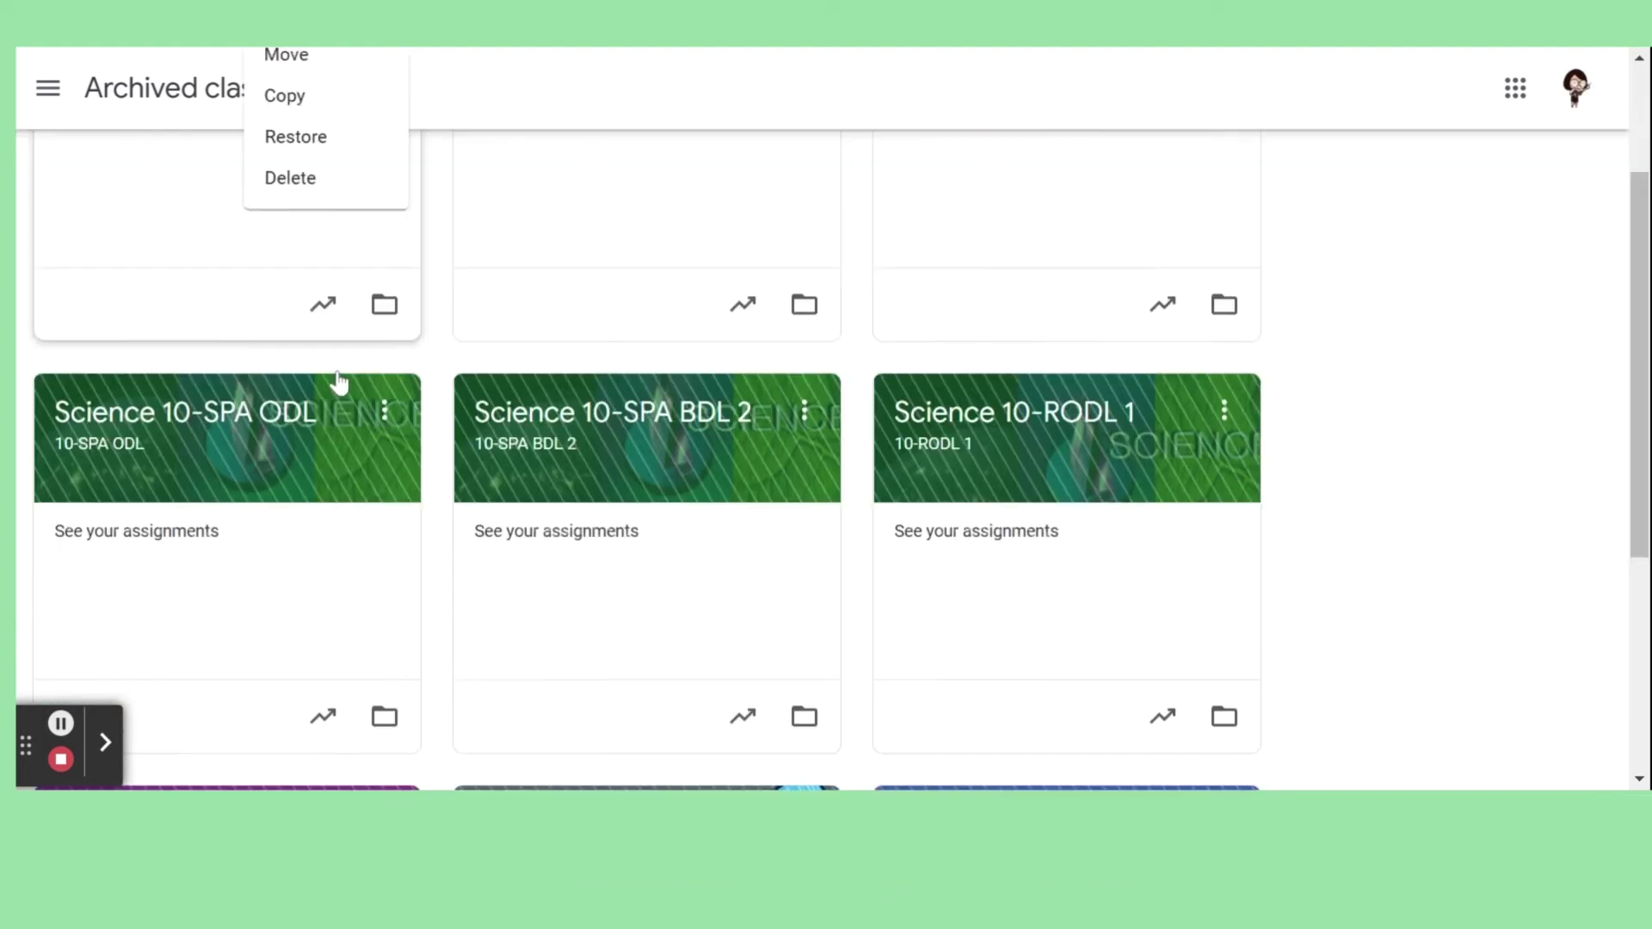
pyautogui.scroll(-3, 363, 376)
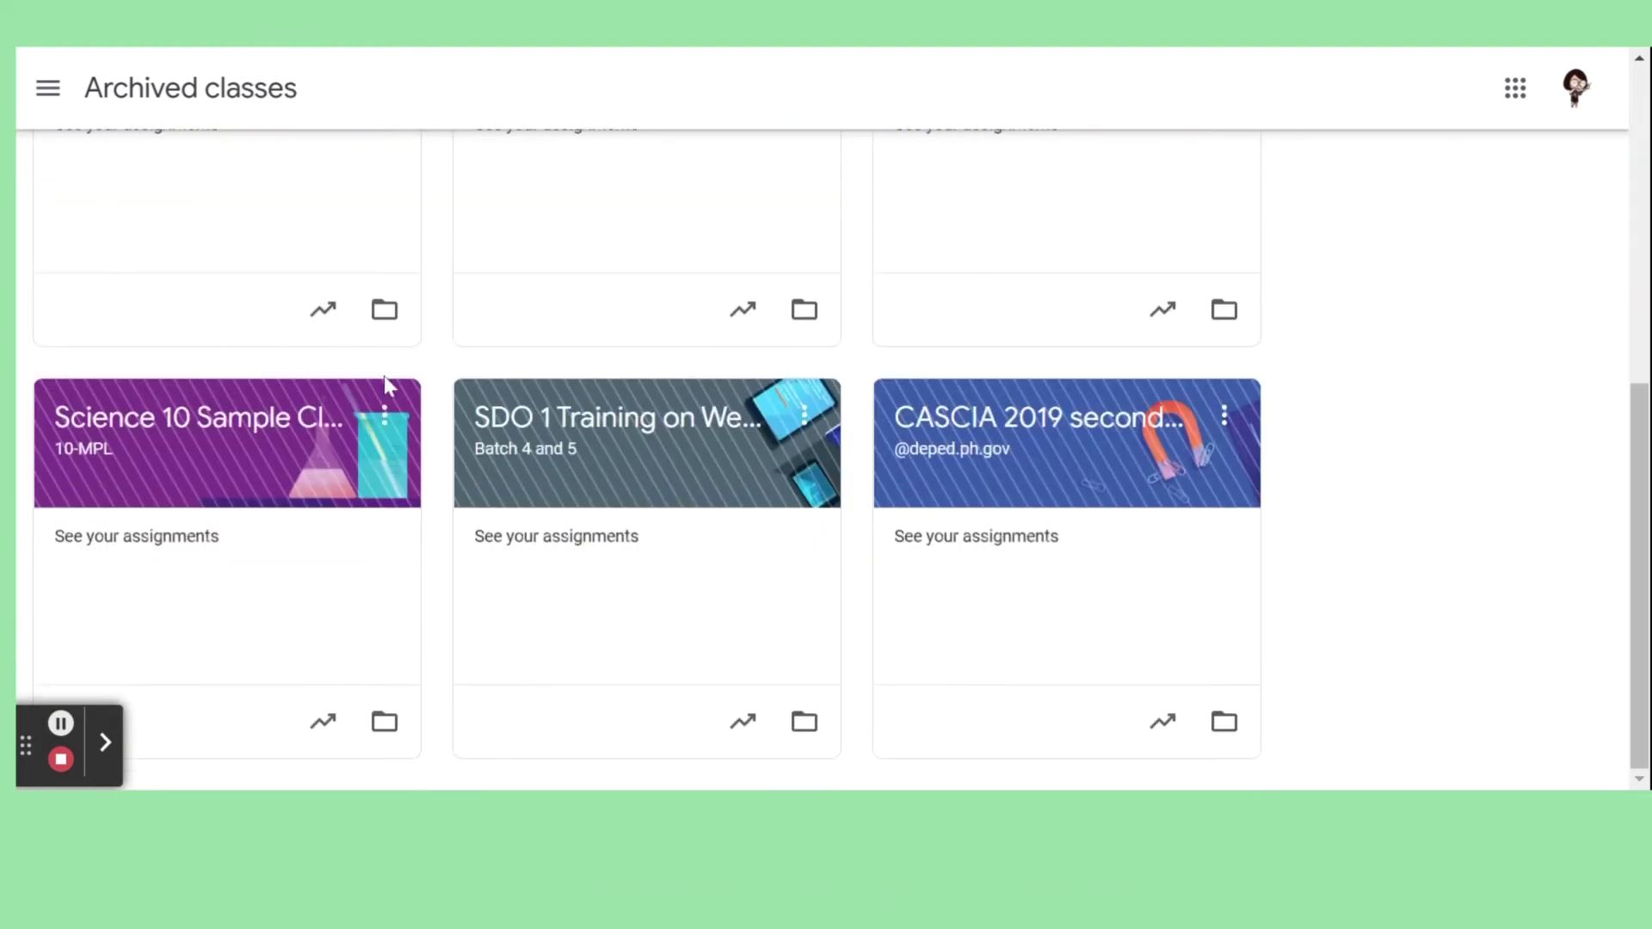
# - Delete the archived Science 10 Sample Class permanently and confirm the deletion
pyautogui.click(387, 422)
pyautogui.click(302, 596)
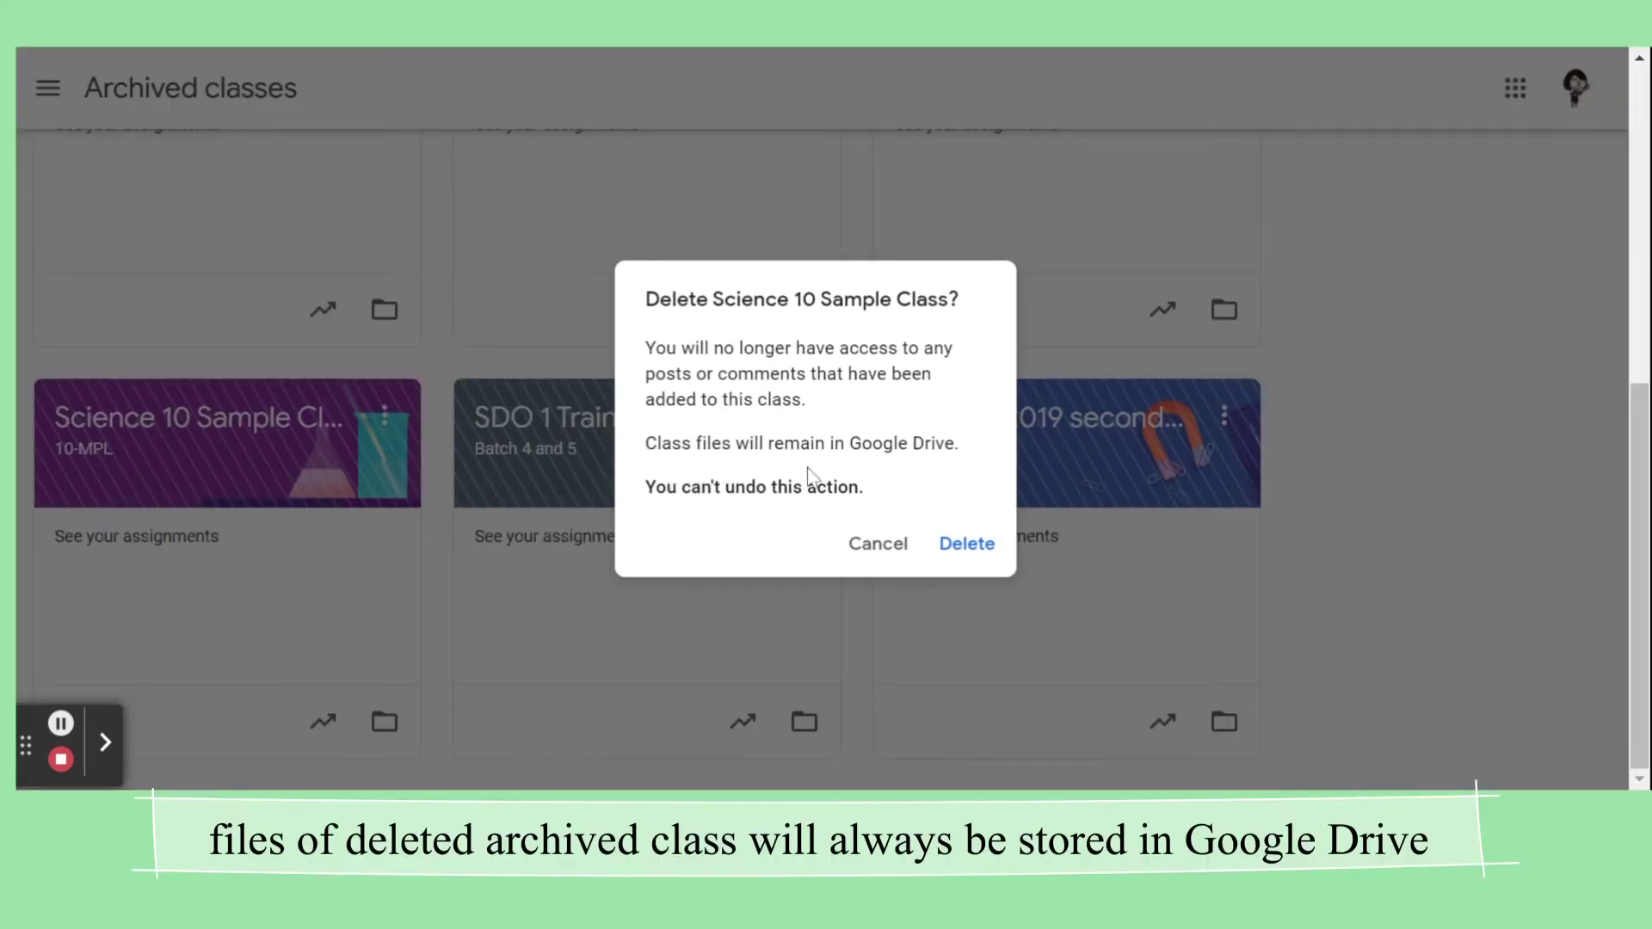
pyautogui.click(954, 545)
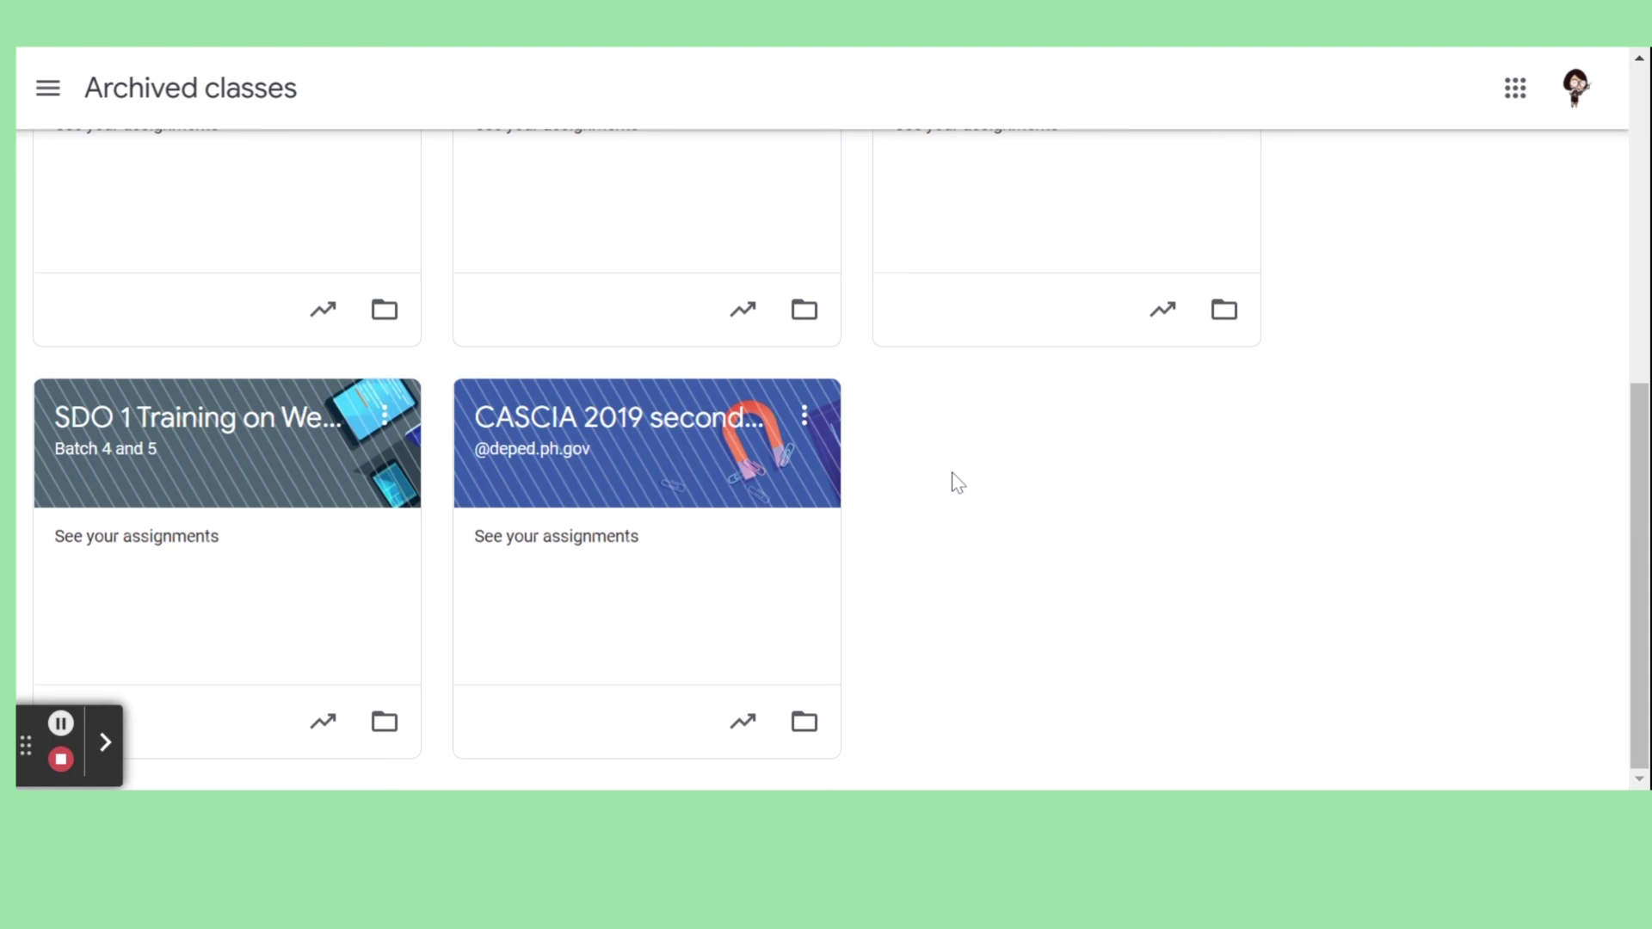
# - Return to Classes via the main menu, now showing only Science 10-STE ODL 1
pyautogui.scroll(2, 919, 537)
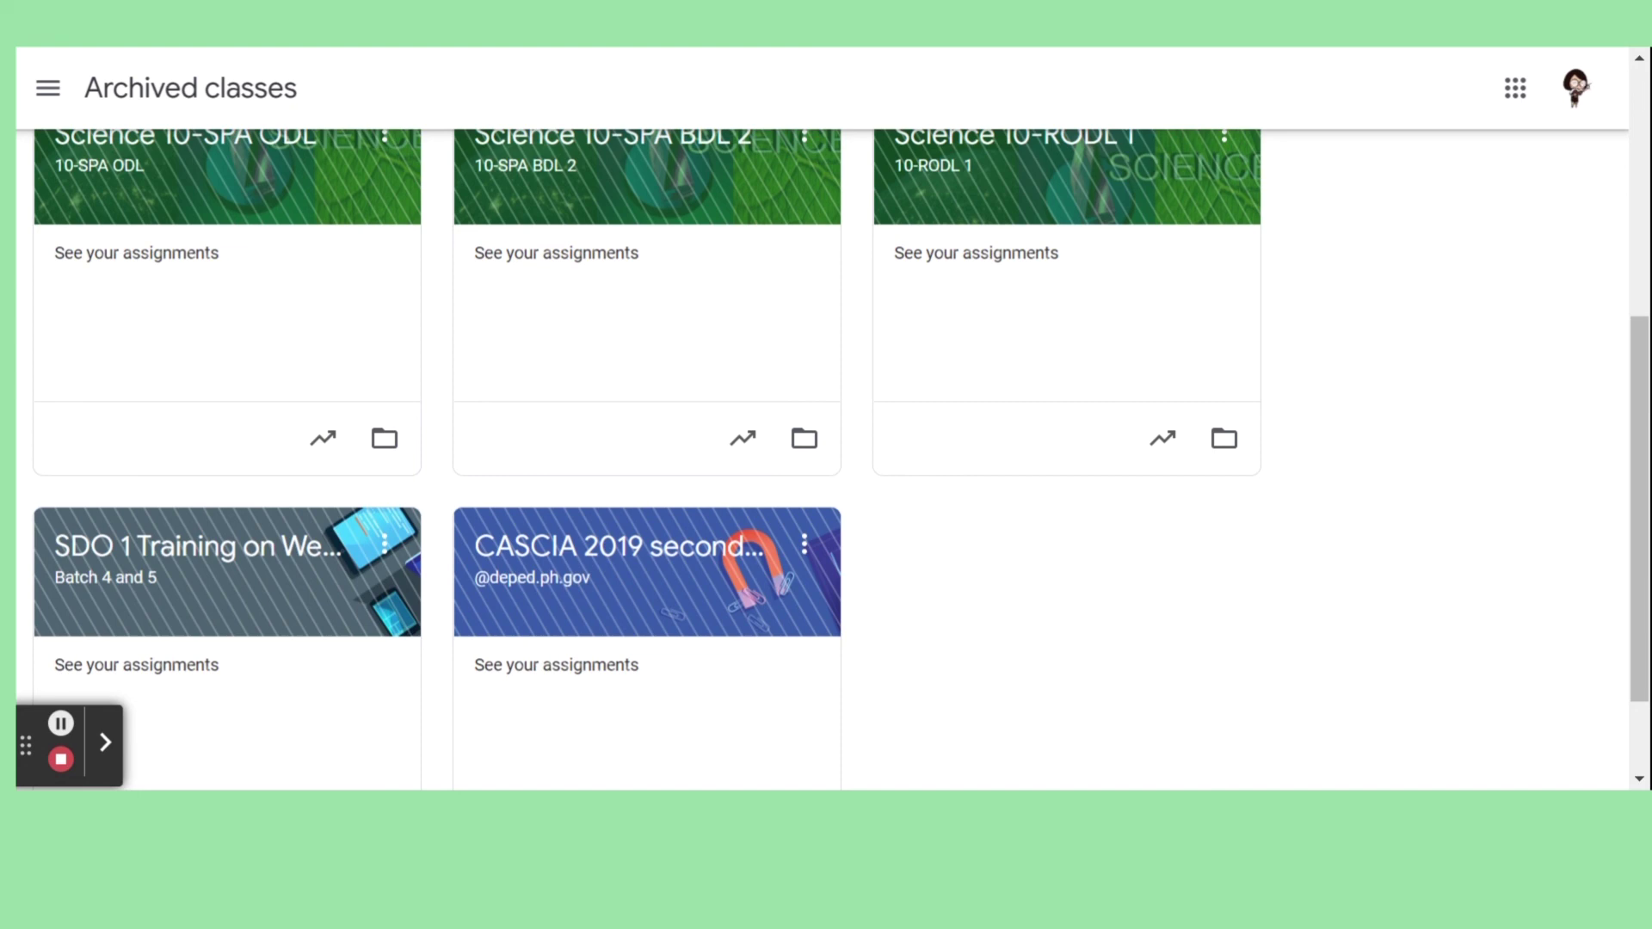
pyautogui.scroll(3, 826, 431)
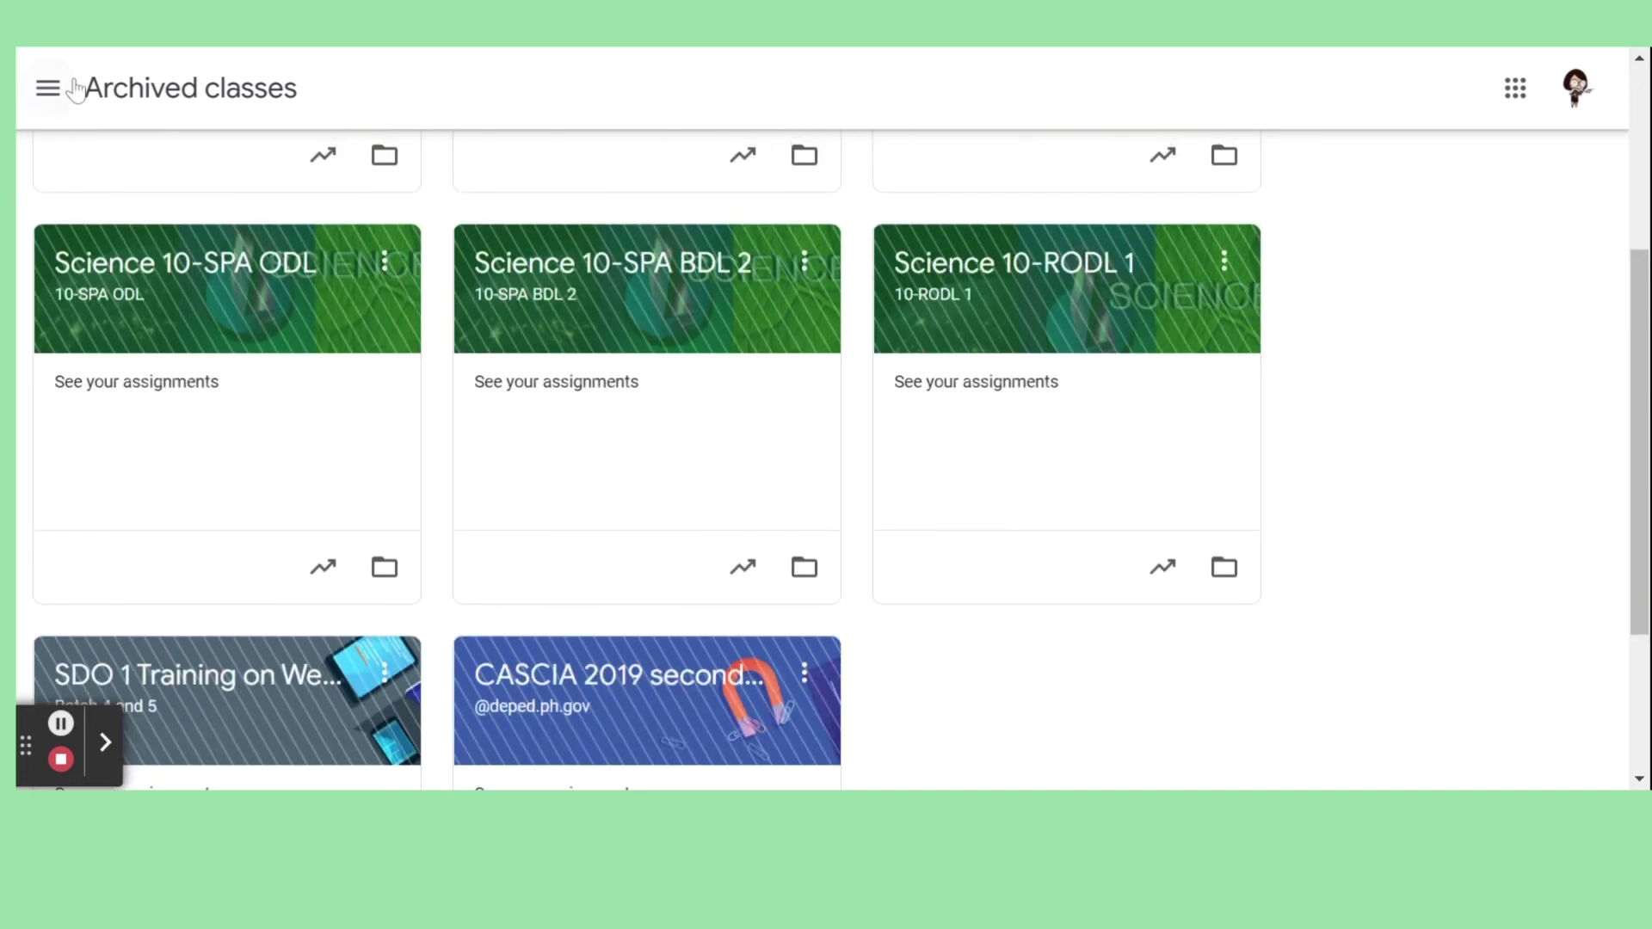
pyautogui.click(65, 86)
pyautogui.click(133, 103)
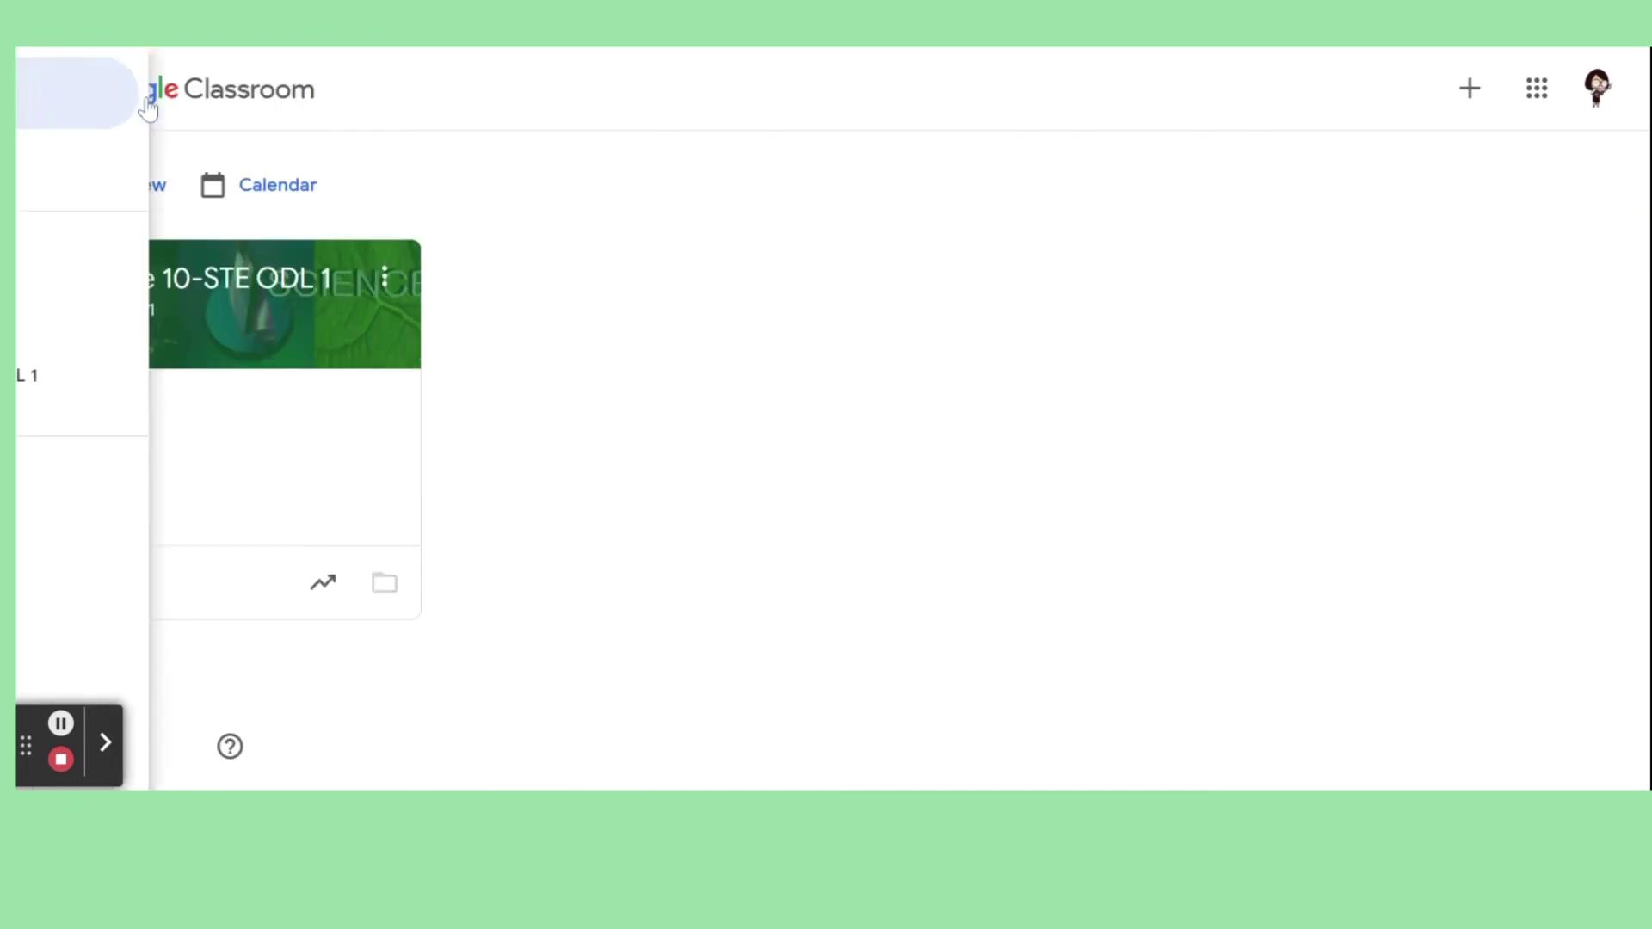